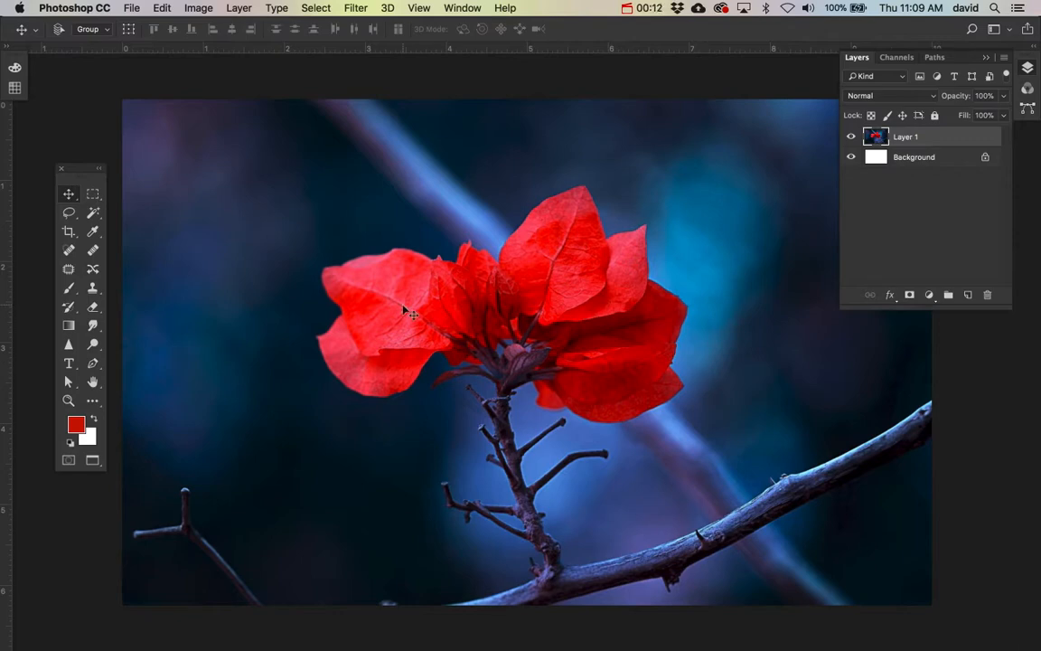
Start a Color Range selection on Layer 1, keeping the flower visible beside the dialog
left_click(94, 194)
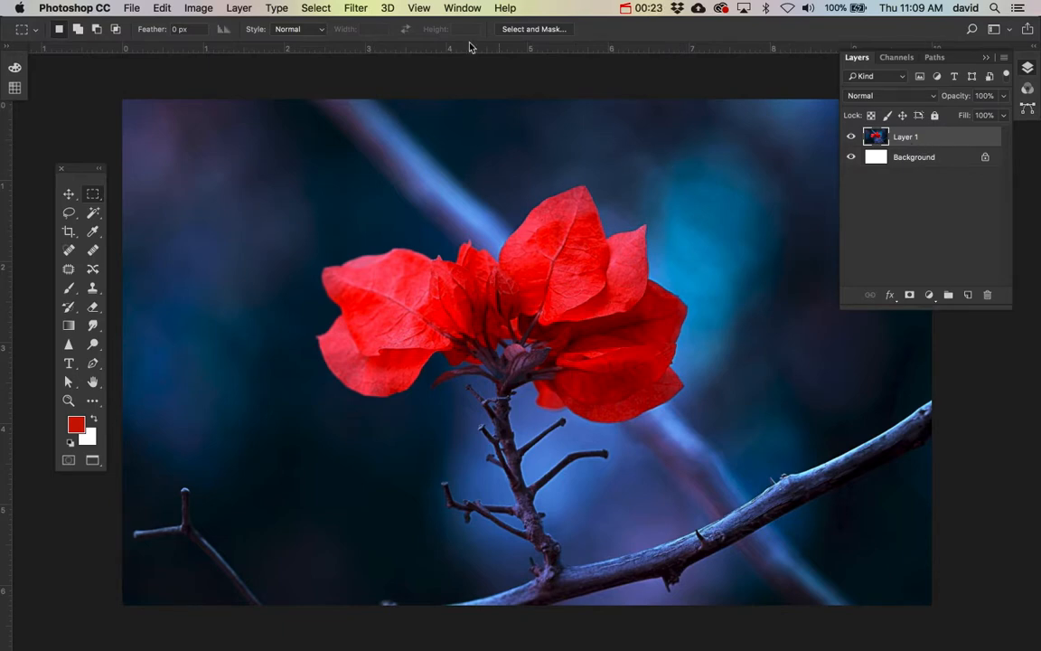
left_click(316, 8)
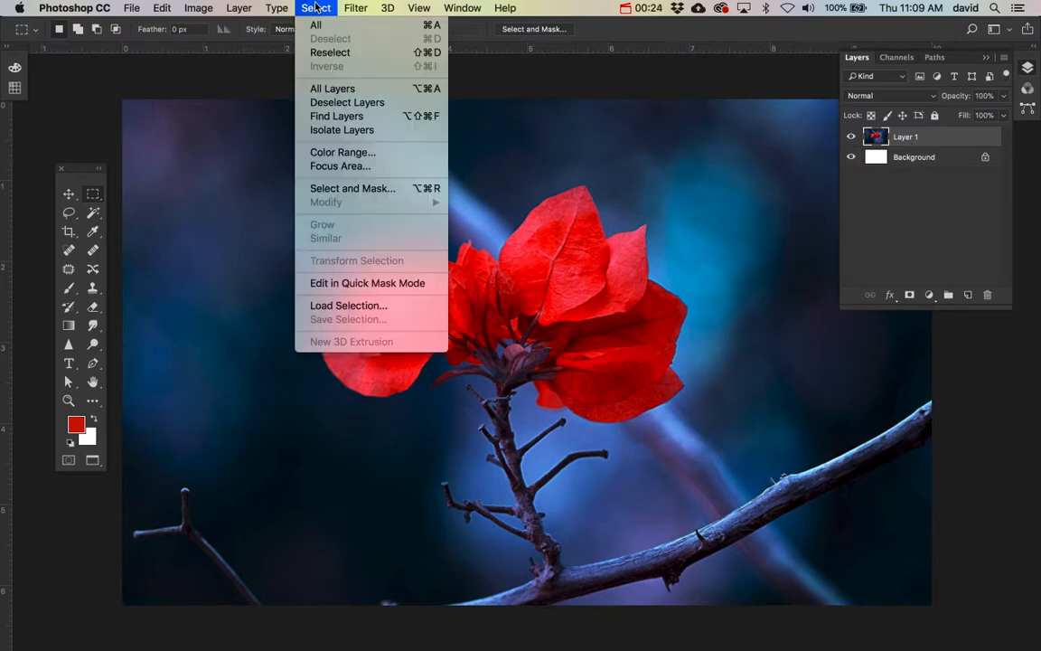
left_click(339, 154)
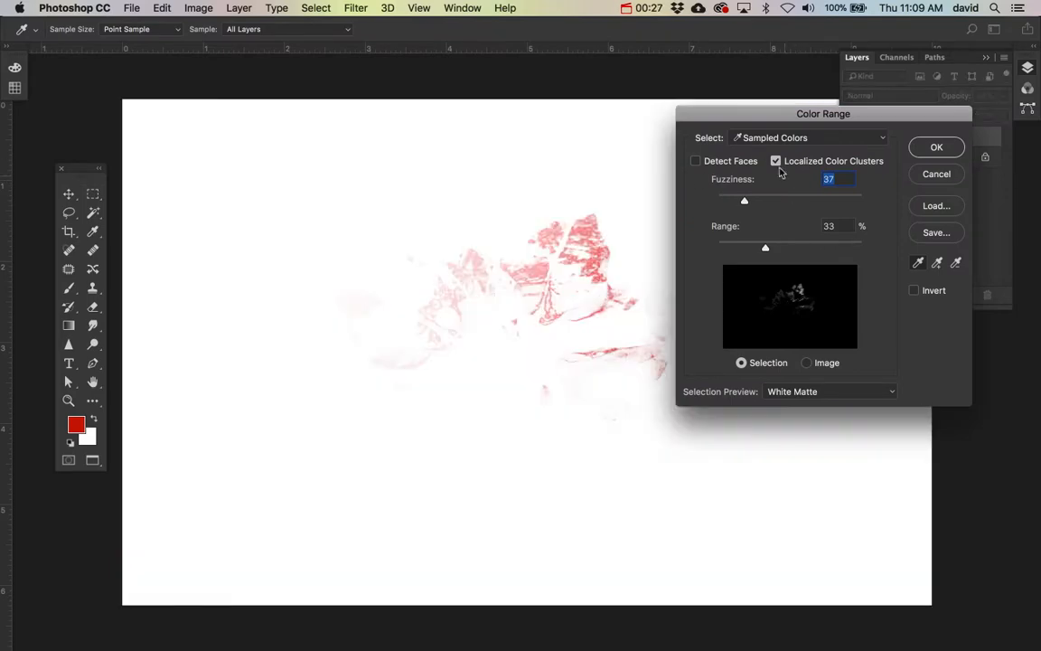
left_click_drag(752, 116, 803, 122)
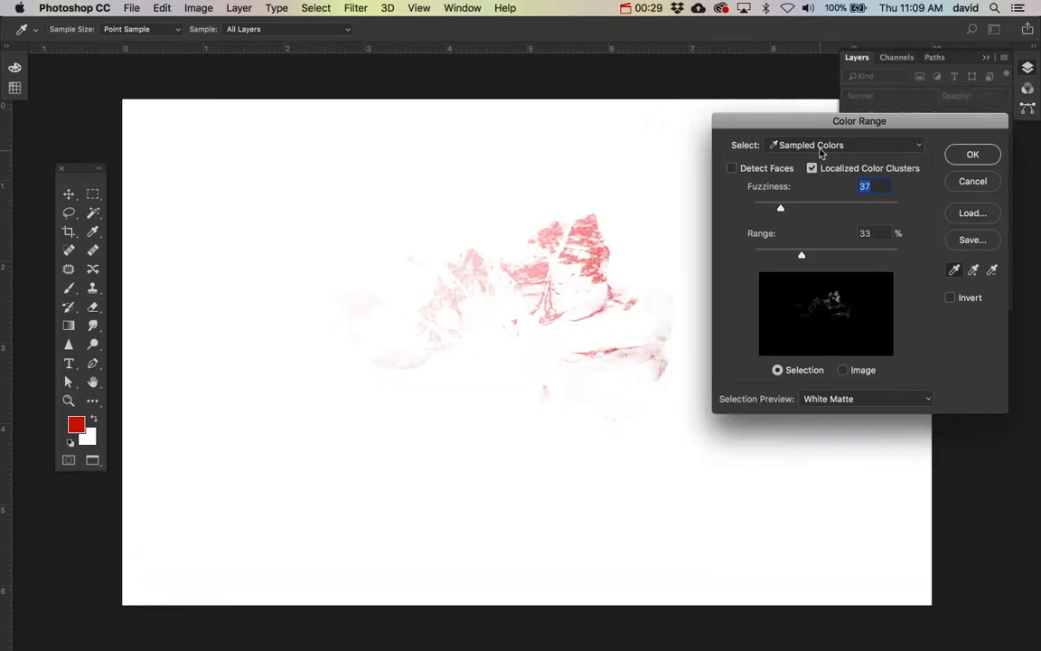
Try the Reds preset as the colour range, and return to Sampled Colors
left_click(821, 147)
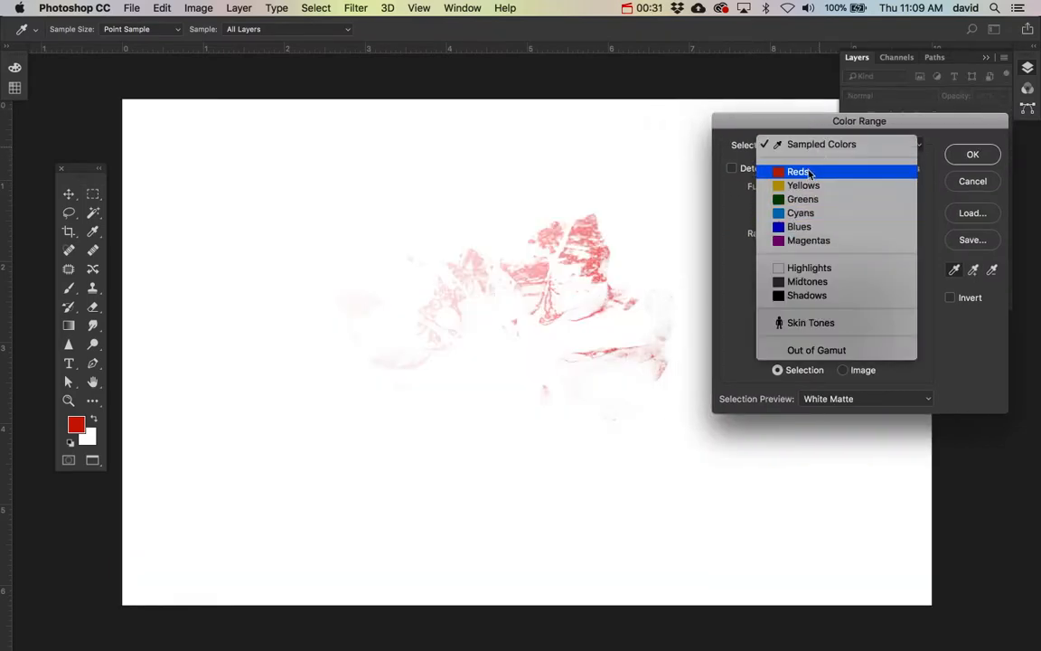
left_click(804, 172)
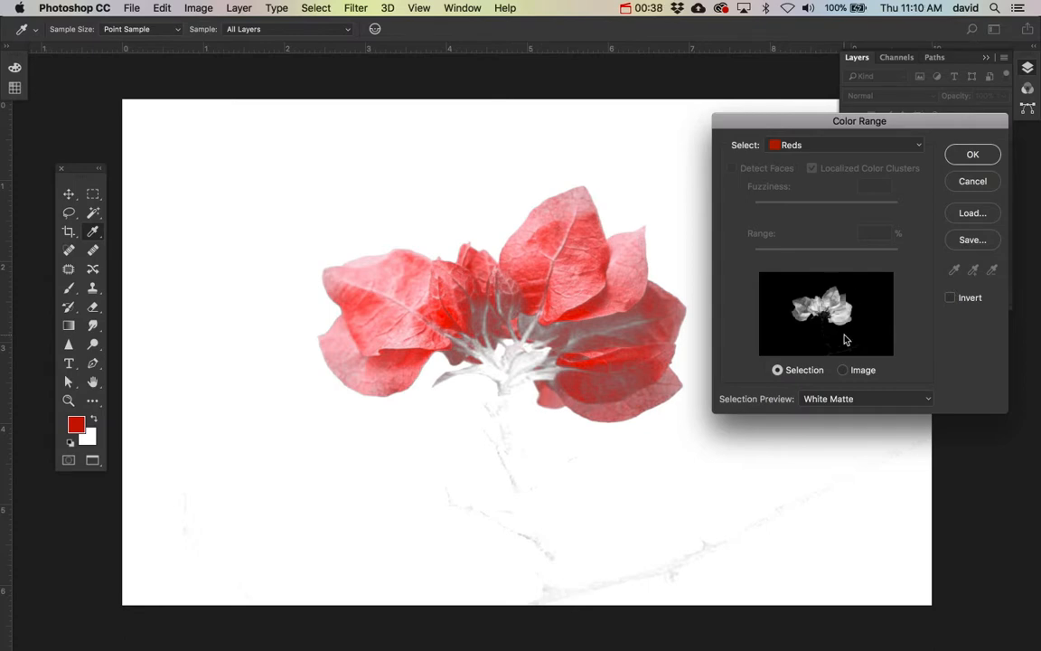
left_click(809, 145)
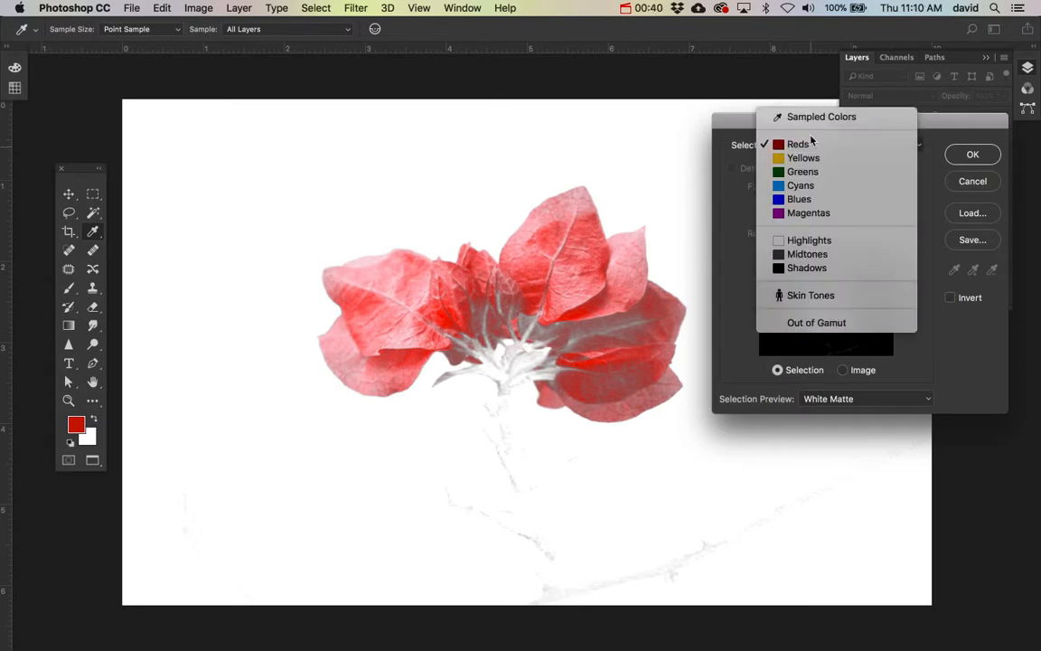
left_click(809, 118)
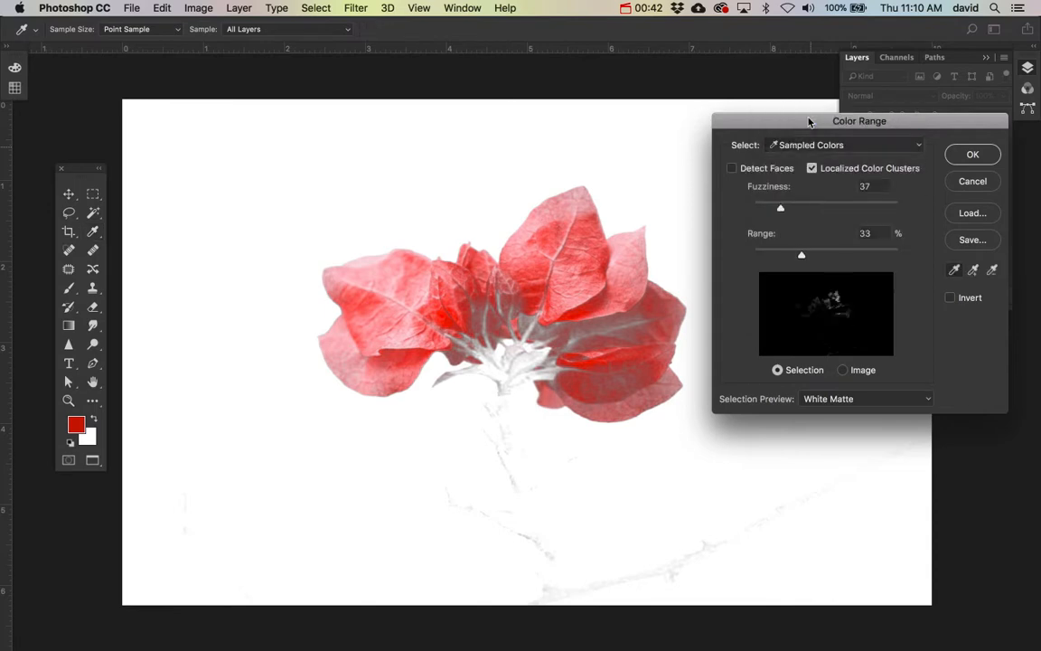
Show the image in the Color Range thumbnail and sample various flower reds, ending with the bright red of the left petals
left_click(844, 370)
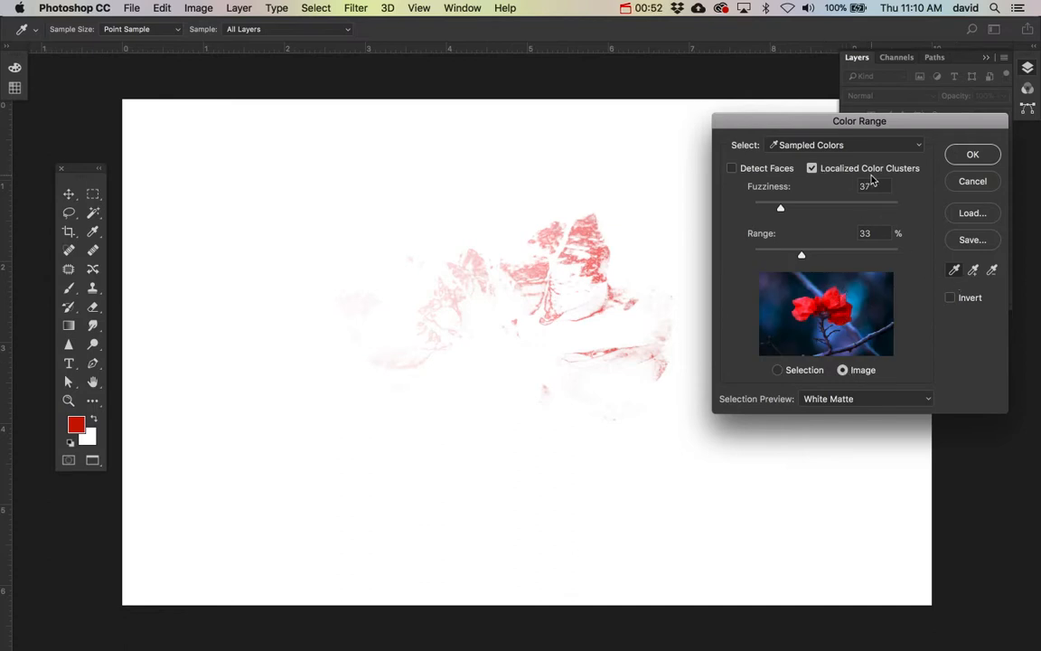
left_click(974, 271)
left_click(836, 296)
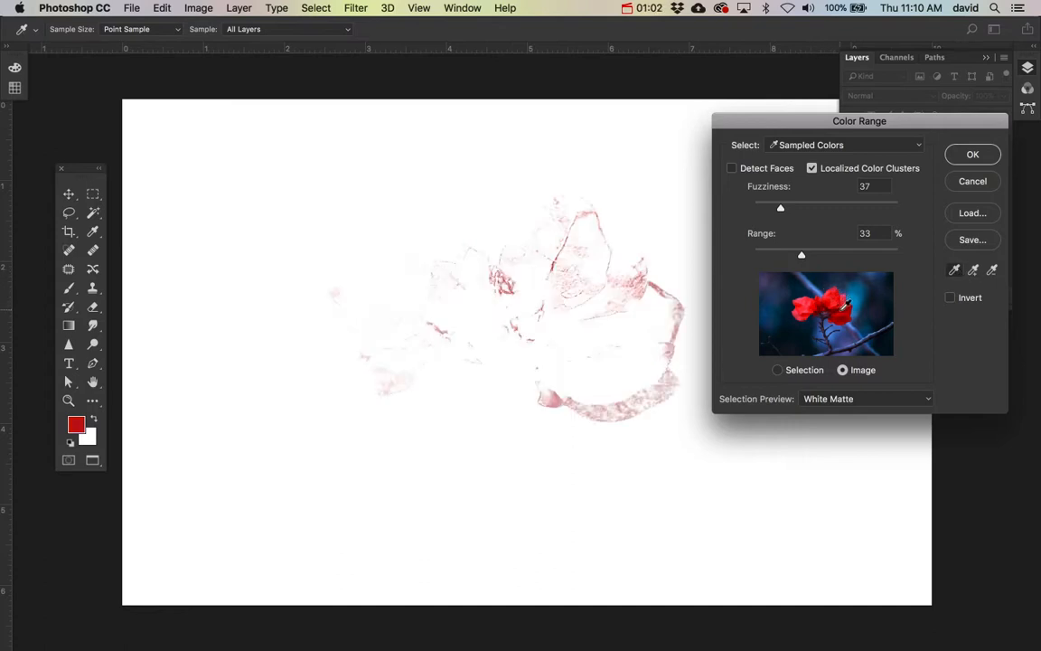
left_click(844, 309)
left_click(844, 320)
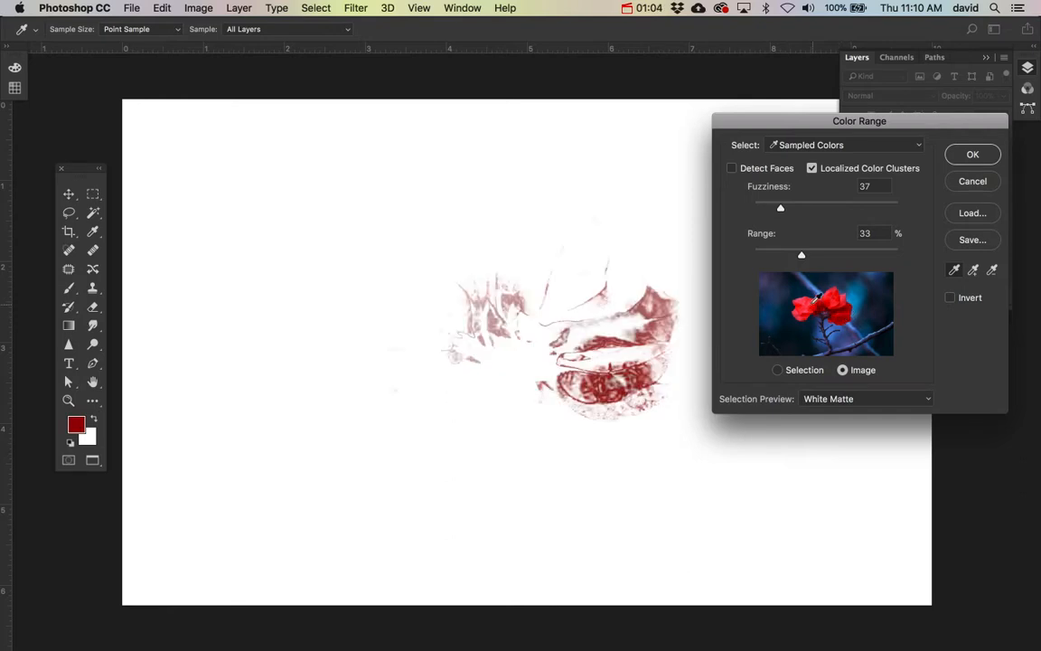
left_click(808, 303)
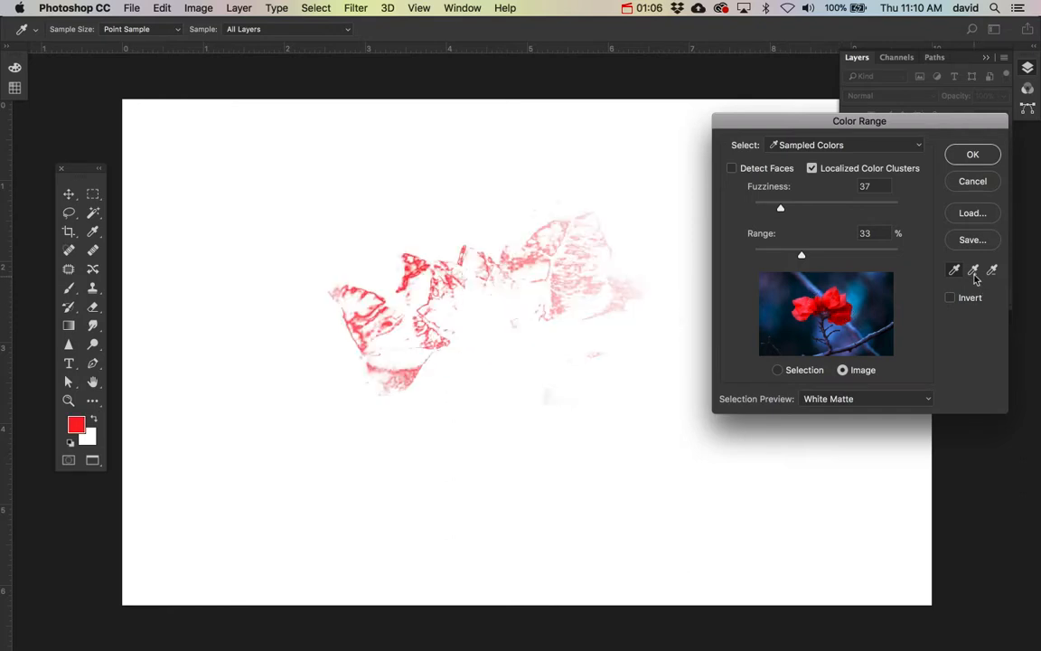
Add the right petals' bright and dark red shades to the sampled colour range
left_click(840, 296)
left_click(845, 310)
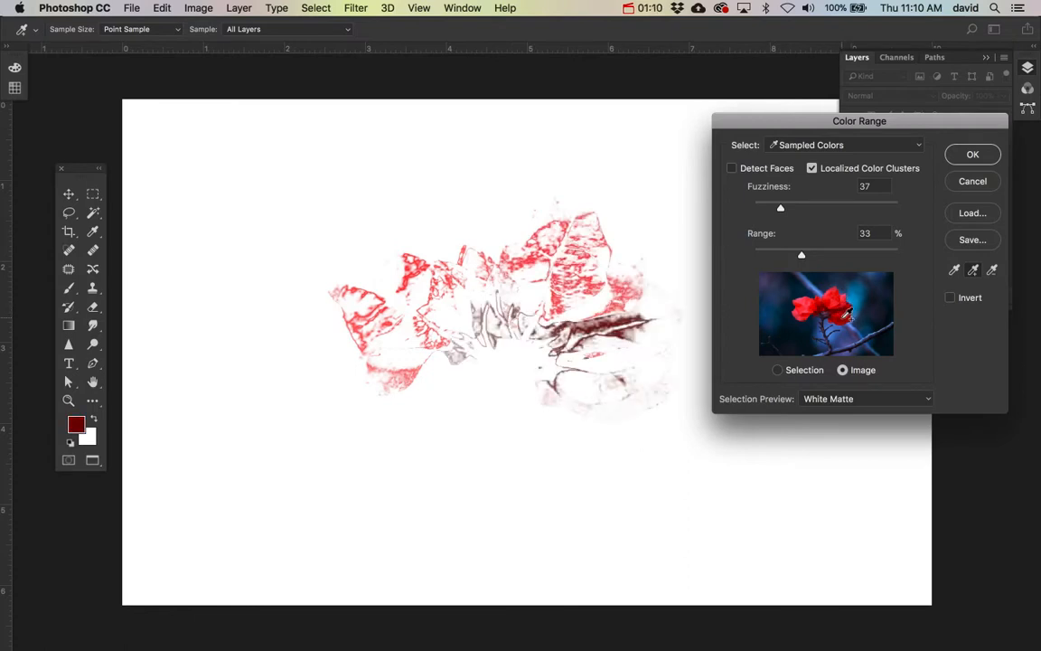
left_click(847, 312)
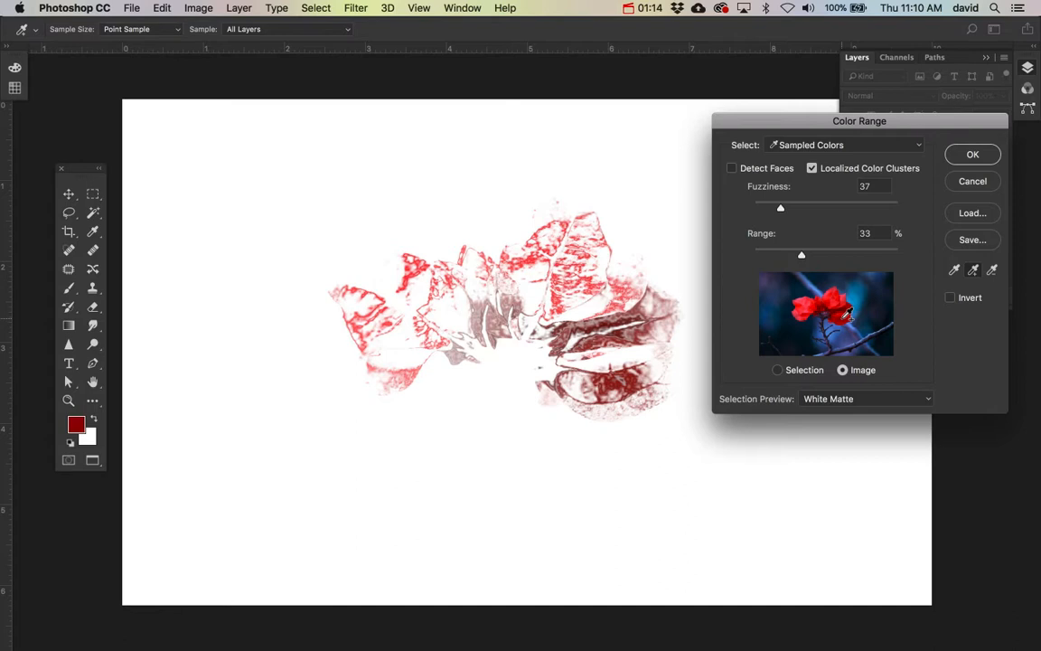
Compare the selection preview in Black Matte, Grayscale and None, and return it to White Matte
left_click(847, 408)
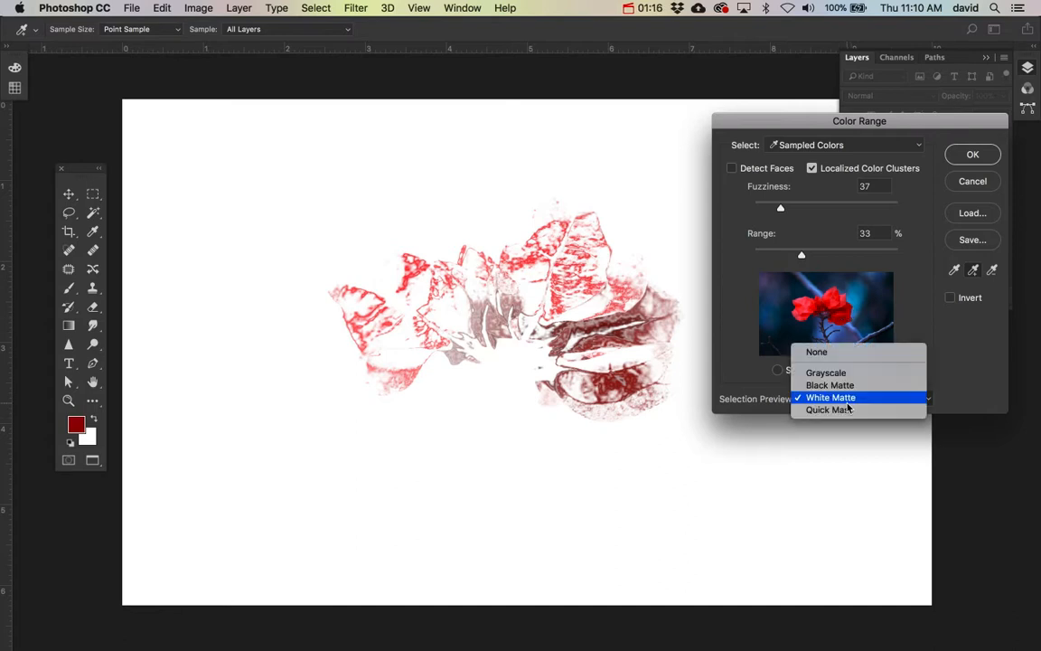
left_click(848, 386)
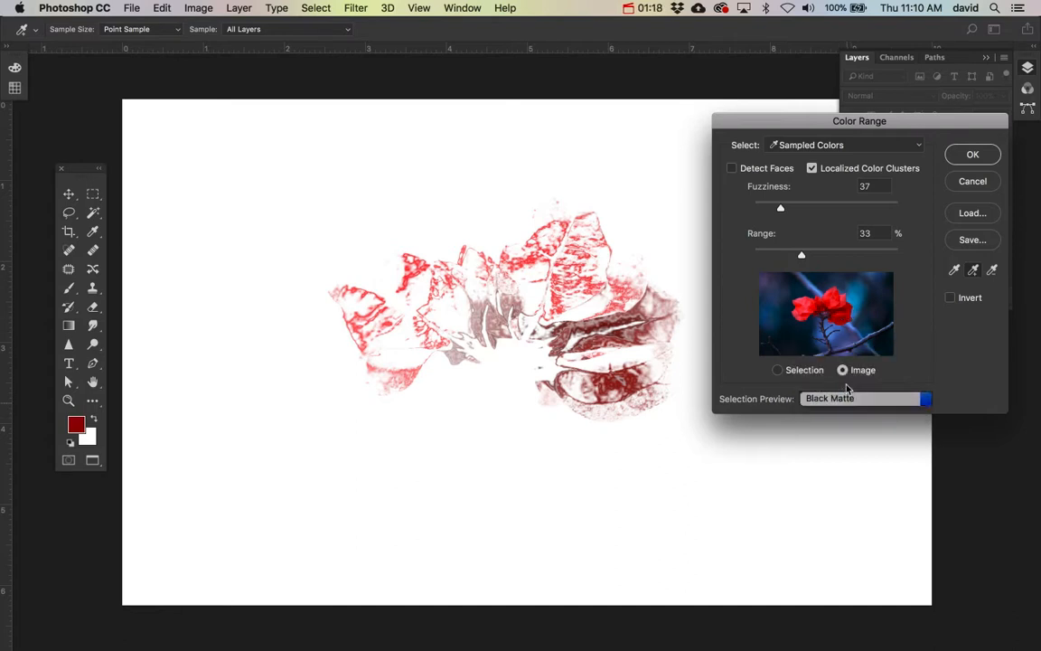
left_click(846, 404)
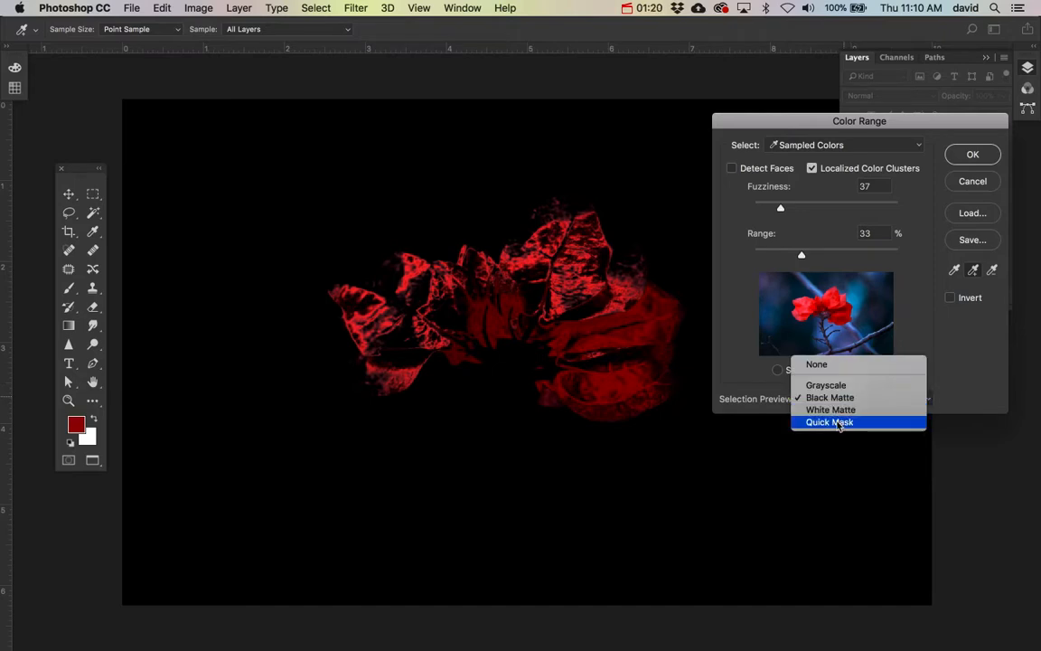
left_click(832, 384)
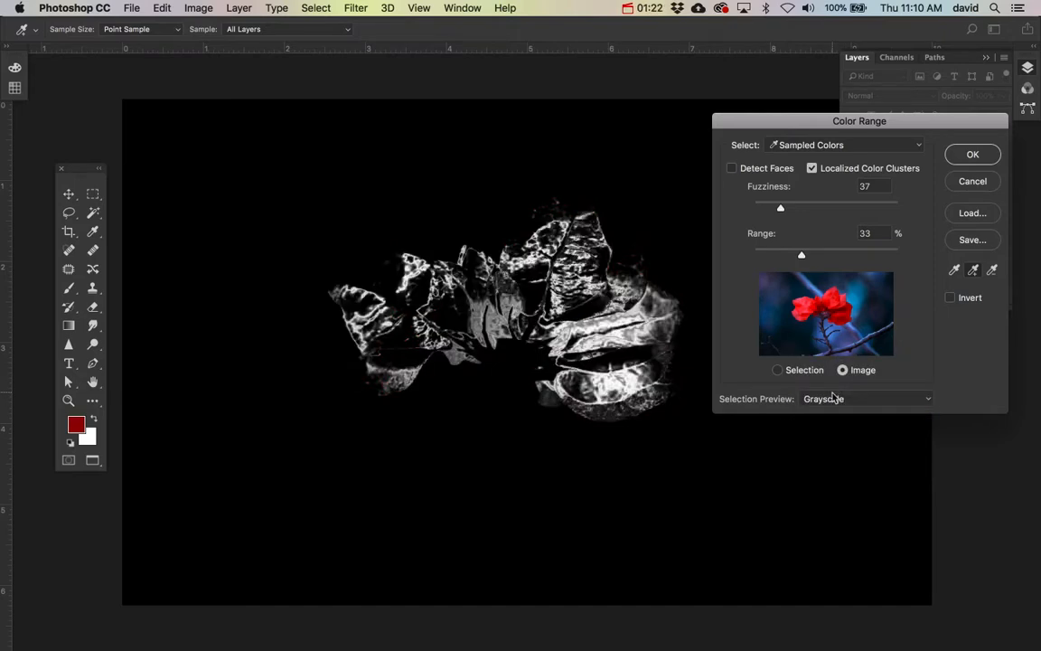
left_click(827, 397)
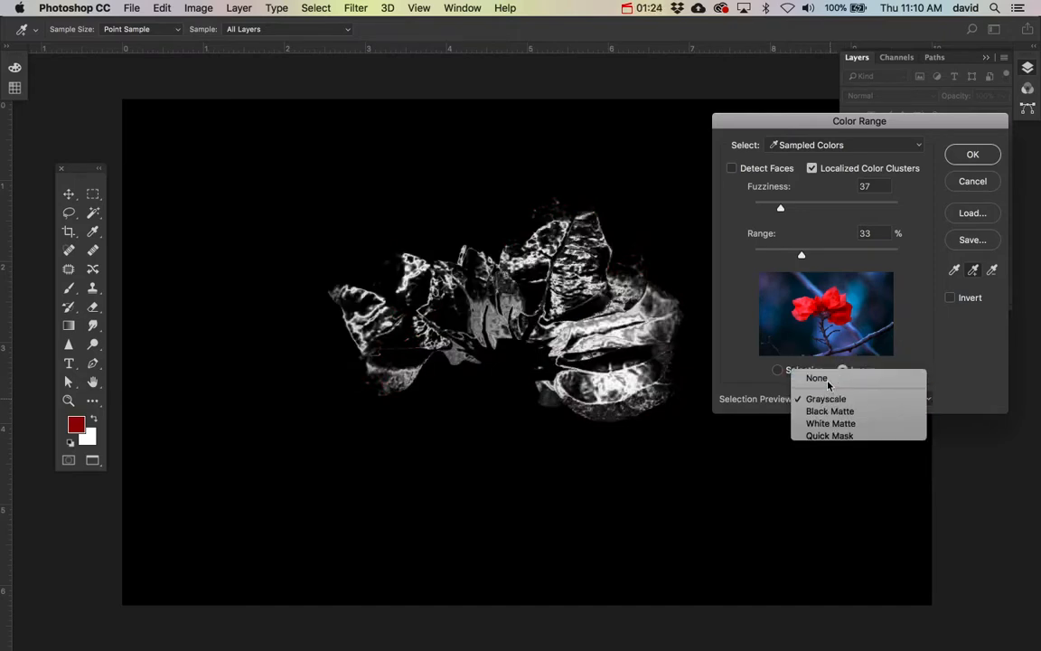
left_click(828, 382)
left_click(831, 409)
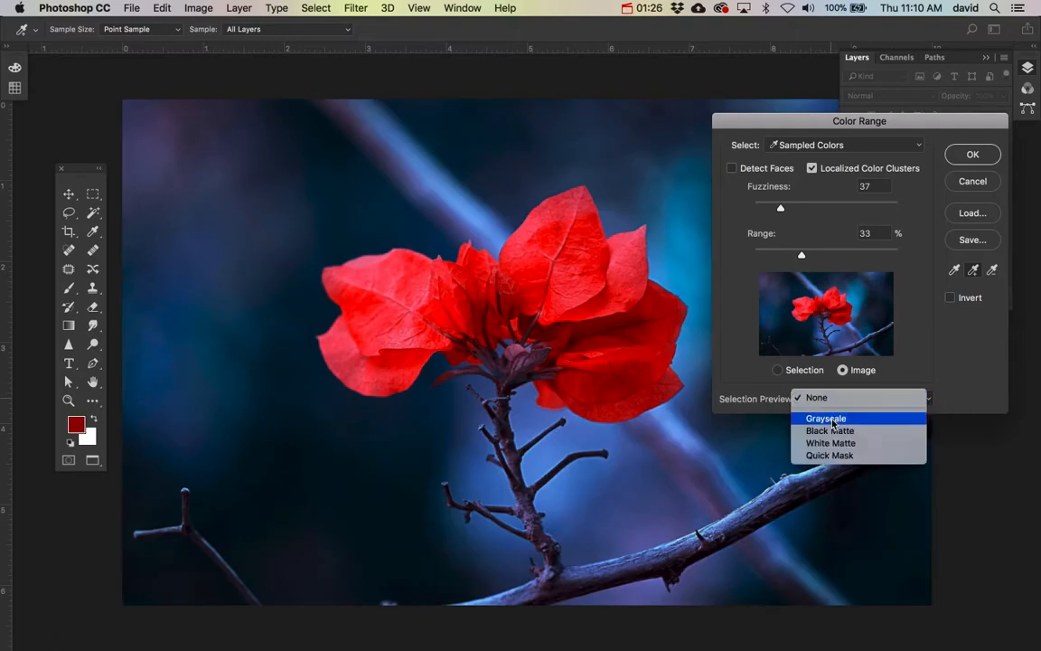
left_click(835, 436)
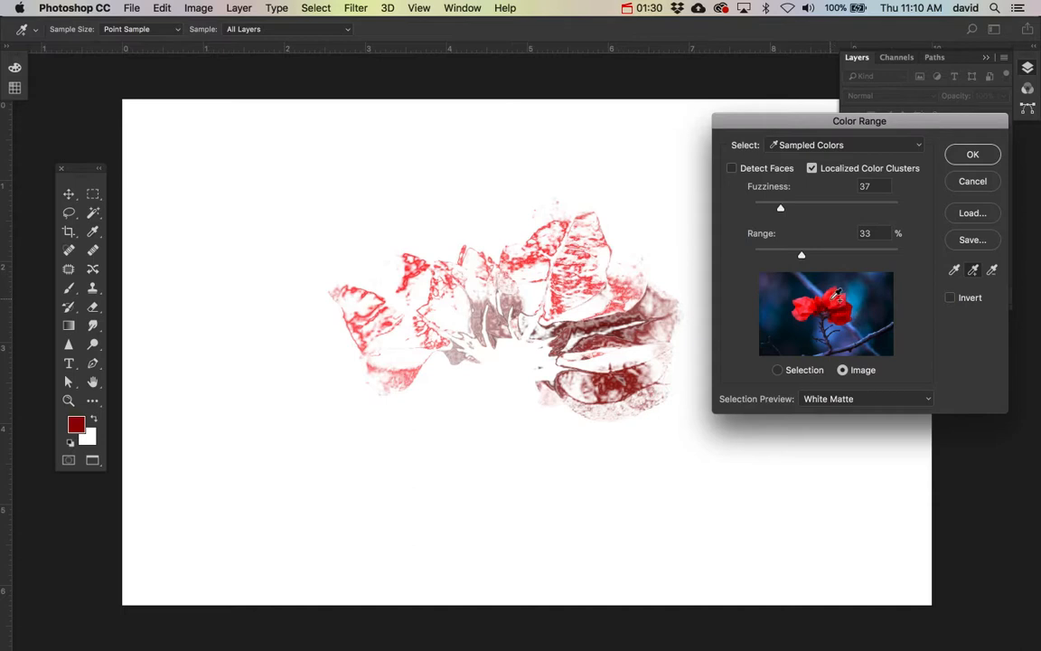
Add more red tones from the right, middle and left petals to the sampled colour range
left_click(836, 295)
left_click(848, 309)
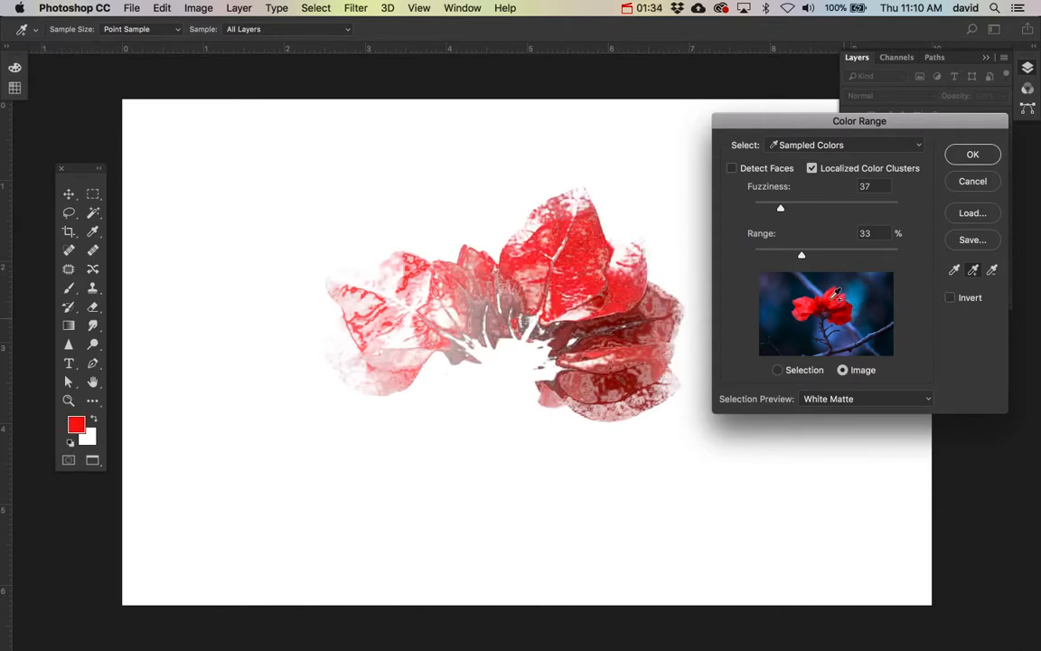
left_click(836, 291)
left_click_drag(621, 331, 611, 309)
left_click(819, 305)
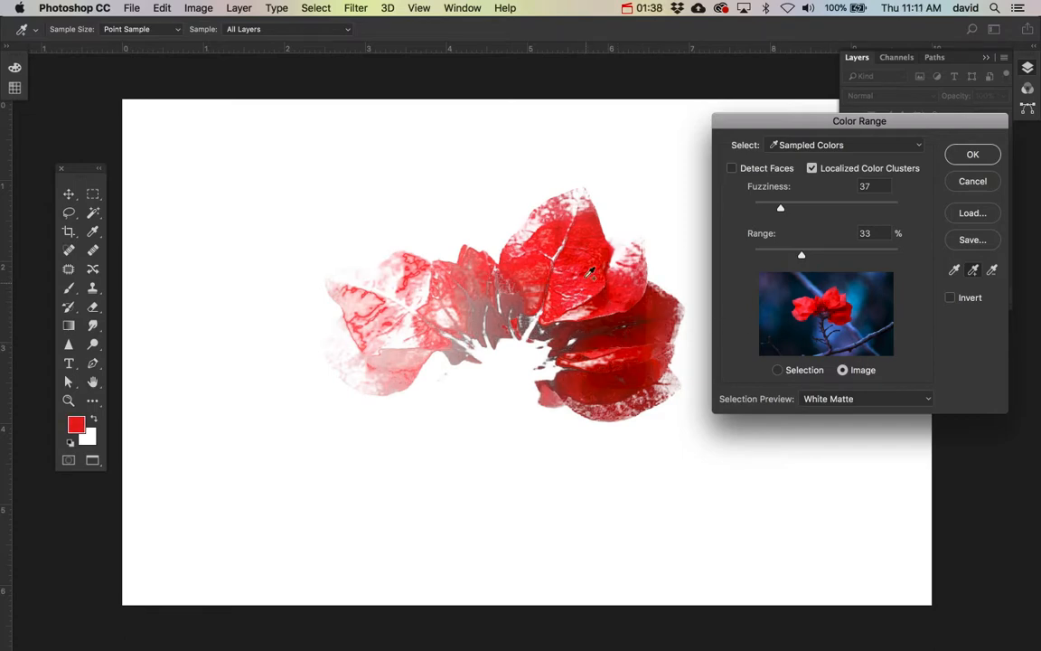
left_click(821, 303)
left_click_drag(803, 310, 808, 306)
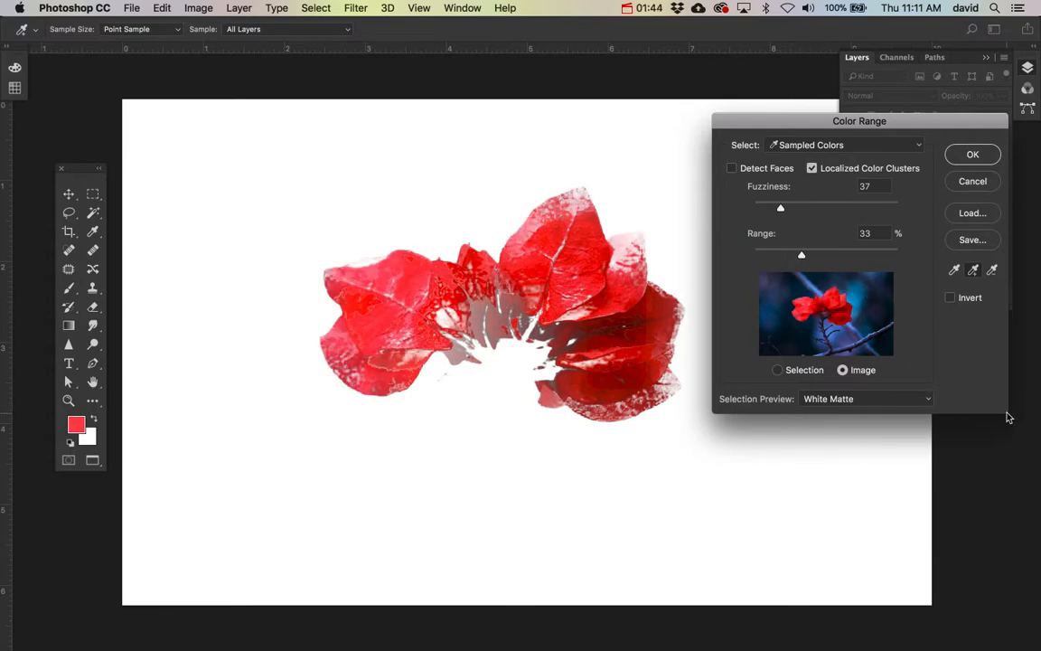
Show the selection mask in the thumbnail and add the remaining gaps in the flower's centre and the tallest petal's tip
left_click(780, 370)
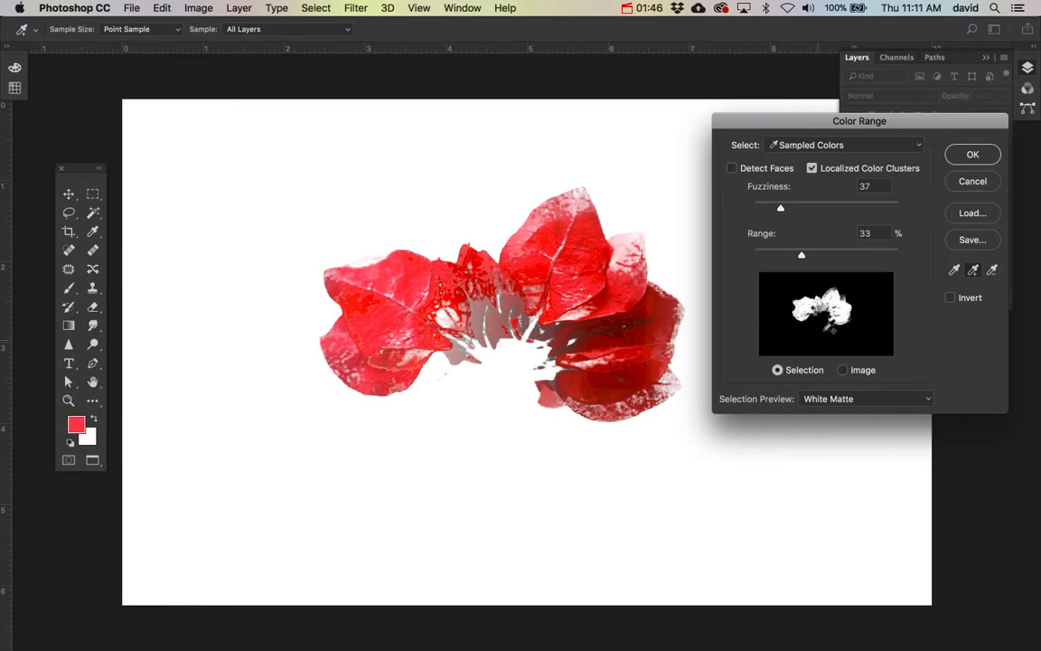
left_click(819, 303)
mouse_move(818, 307)
left_mouse_down()
mouse_move(801, 311)
mouse_move(834, 301)
mouse_move(851, 311)
mouse_move(817, 310)
left_mouse_up()
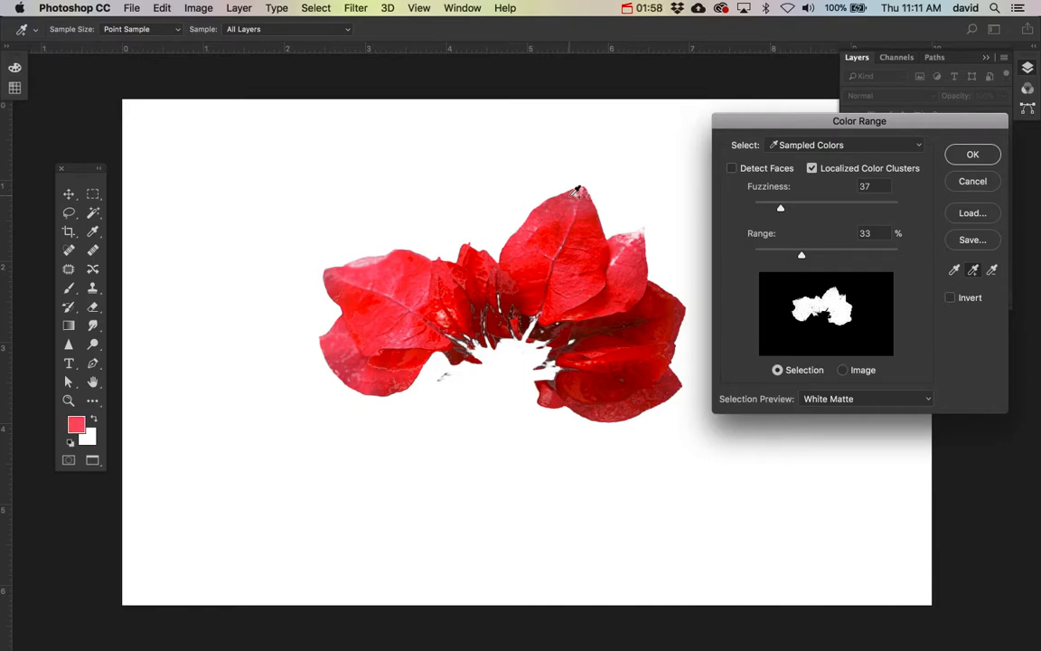
left_click_drag(576, 191, 578, 197)
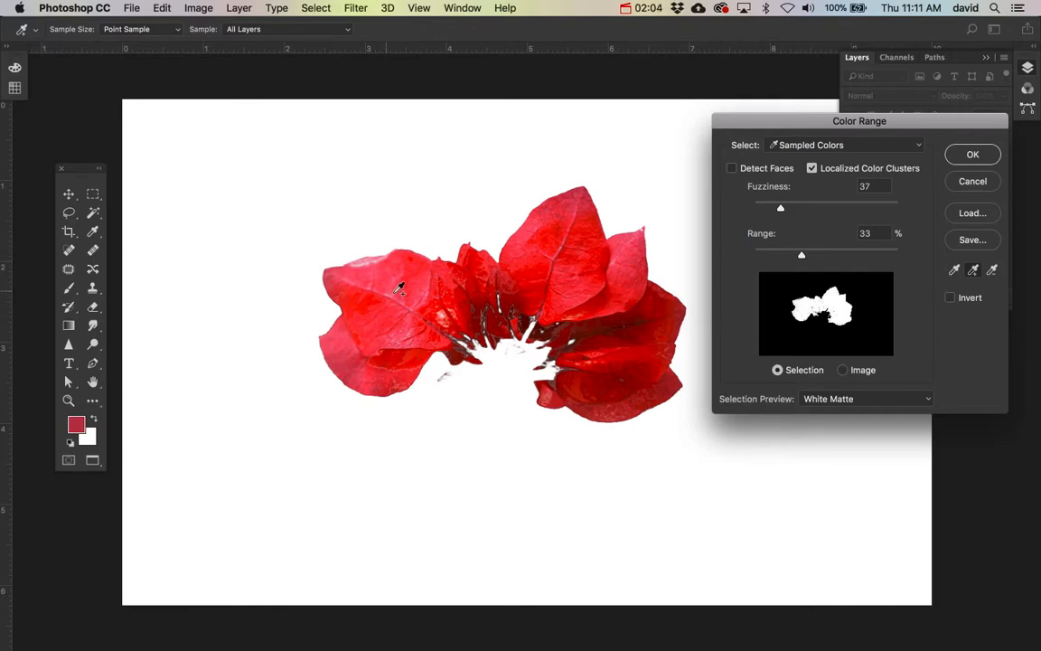
Preview the selection in Black Matte, add the left petal's pink upper edge, and accept the colour range
left_click(807, 395)
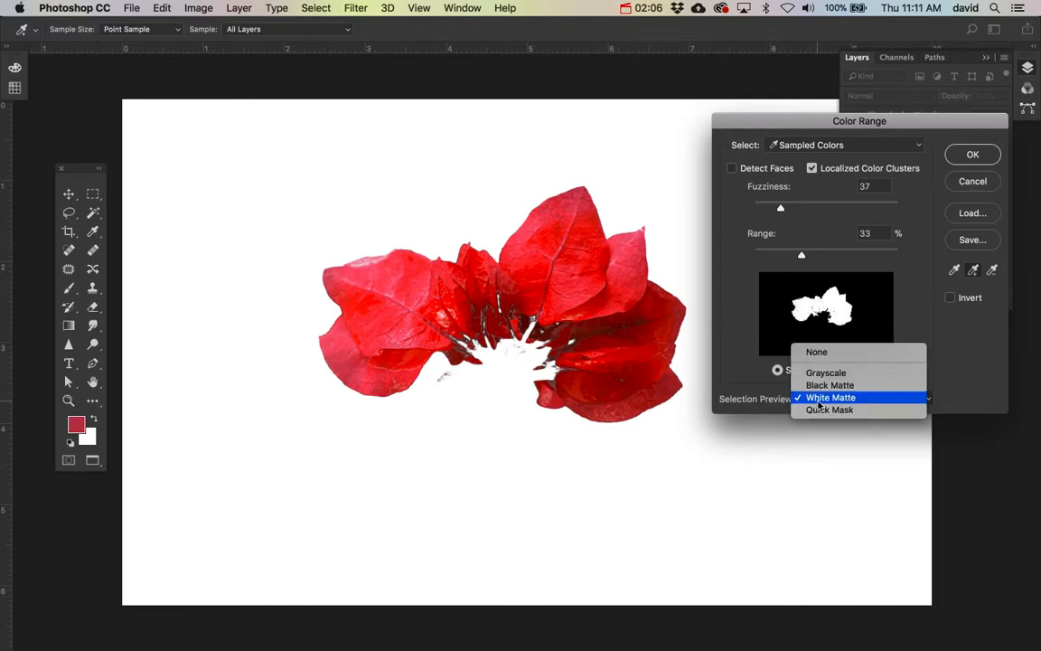
left_click(736, 353)
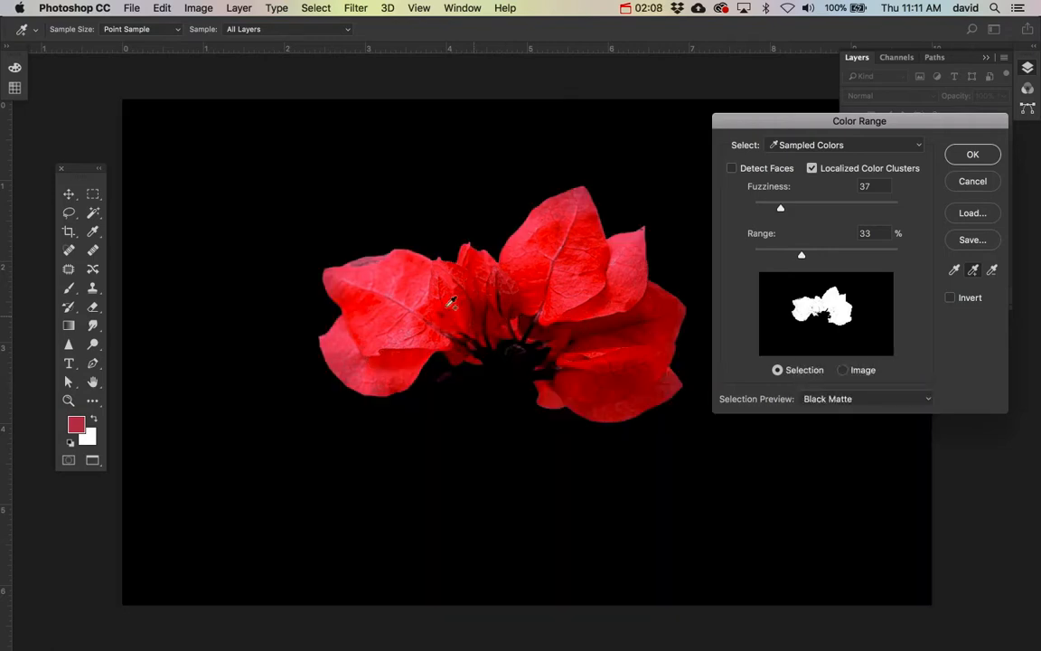
left_click(377, 260)
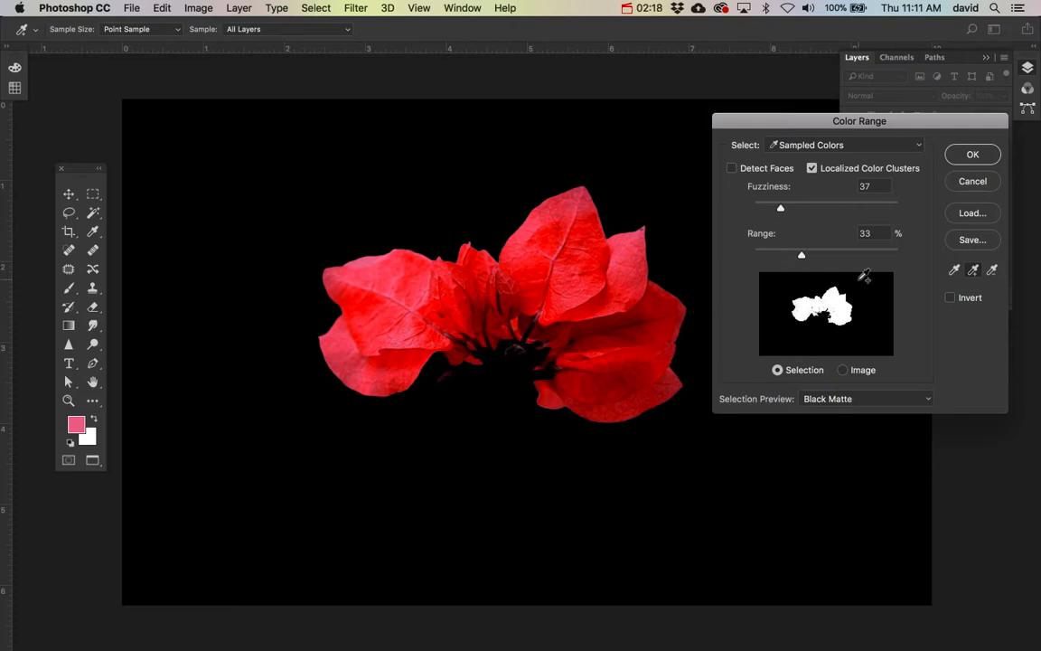
left_click(987, 156)
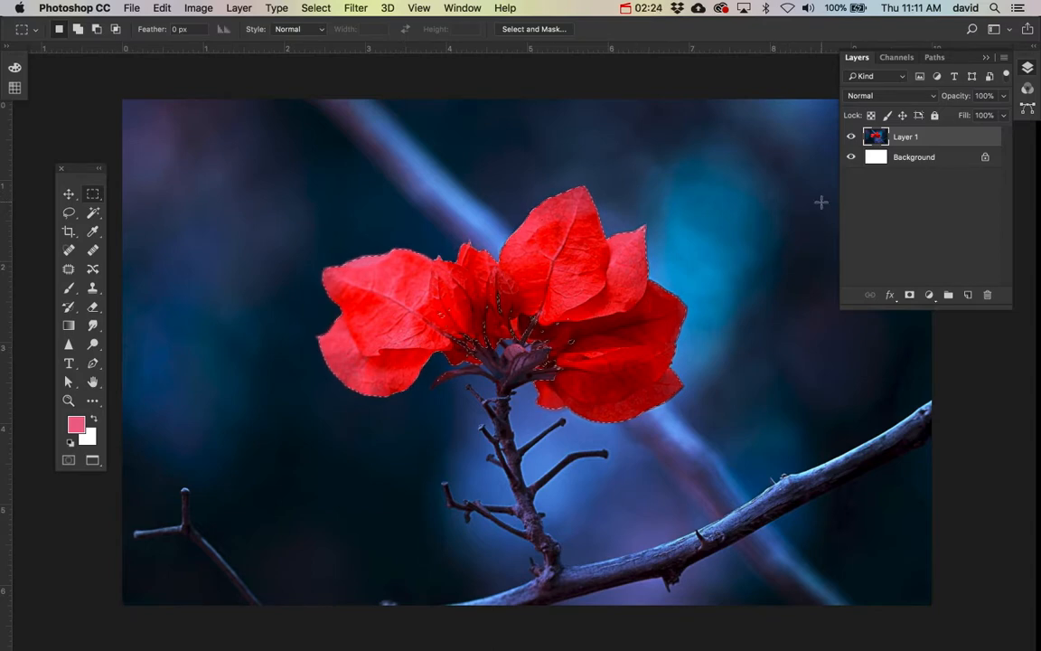
Copy the selected flower to a new layer and hide Layer 1
key("super+j")
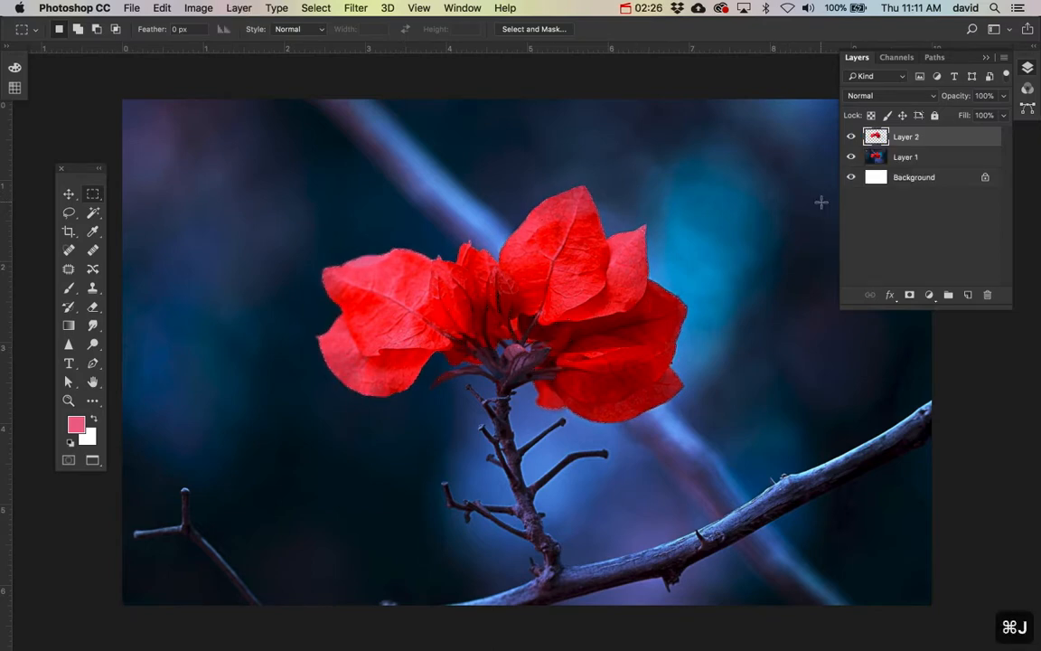
left_click(852, 157)
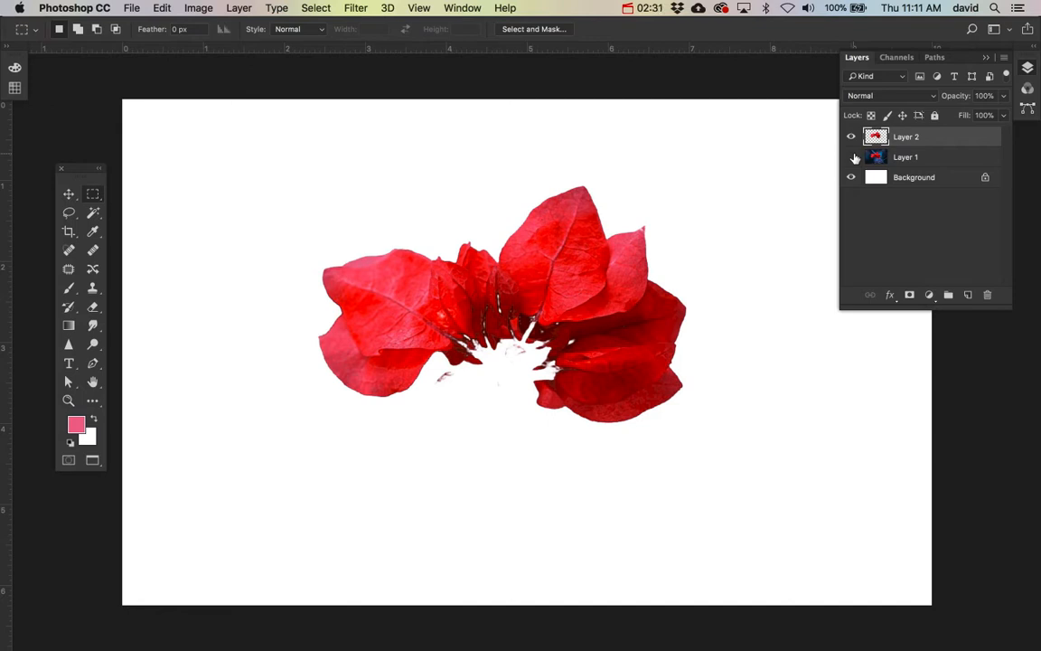
Move the cut-out flower to the canvas's lower left corner, partly beyond its edges
key("super+minus")
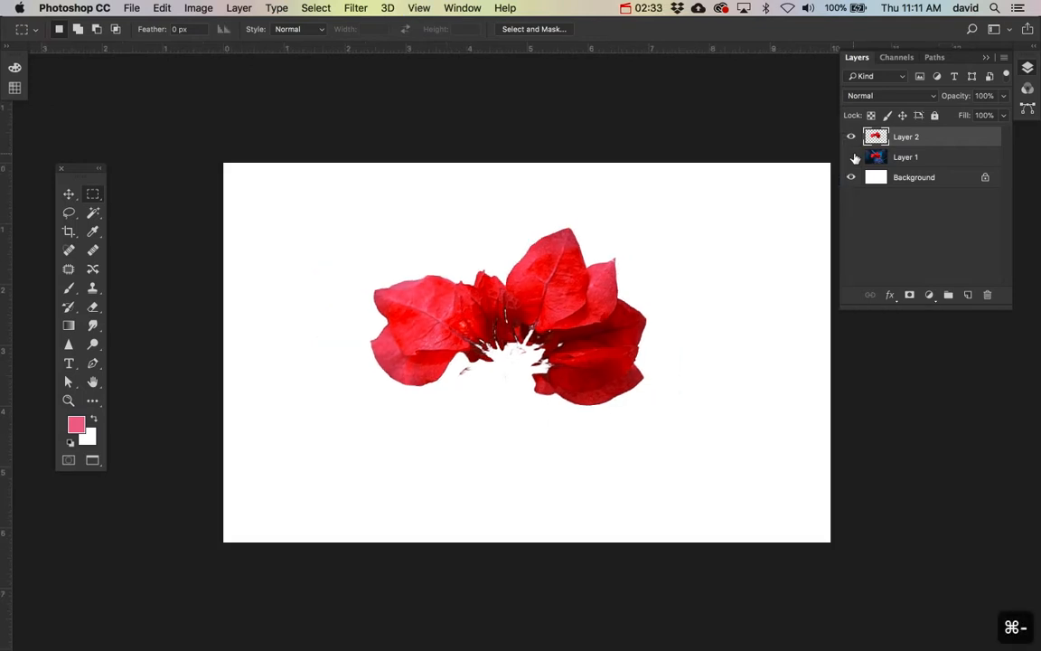
key("v")
left_click_drag(593, 377, 485, 495)
Duplicate the flower layer and place the copy to the right of the original along the canvas's bottom edge
key("super+j")
key("super+t")
left_click_drag(548, 511, 571, 537)
key("Return")
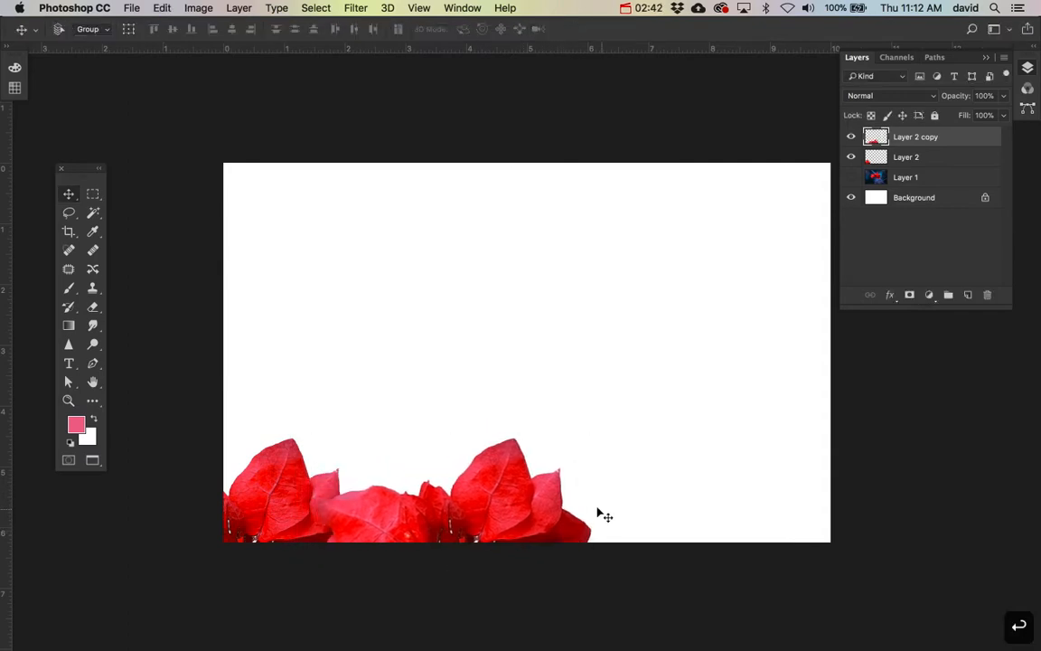
Add two more flower copies to fill the rest of the canvas's bottom edge, and group the four flower layers
left_click_drag(571, 484, 627, 531)
key("super+j")
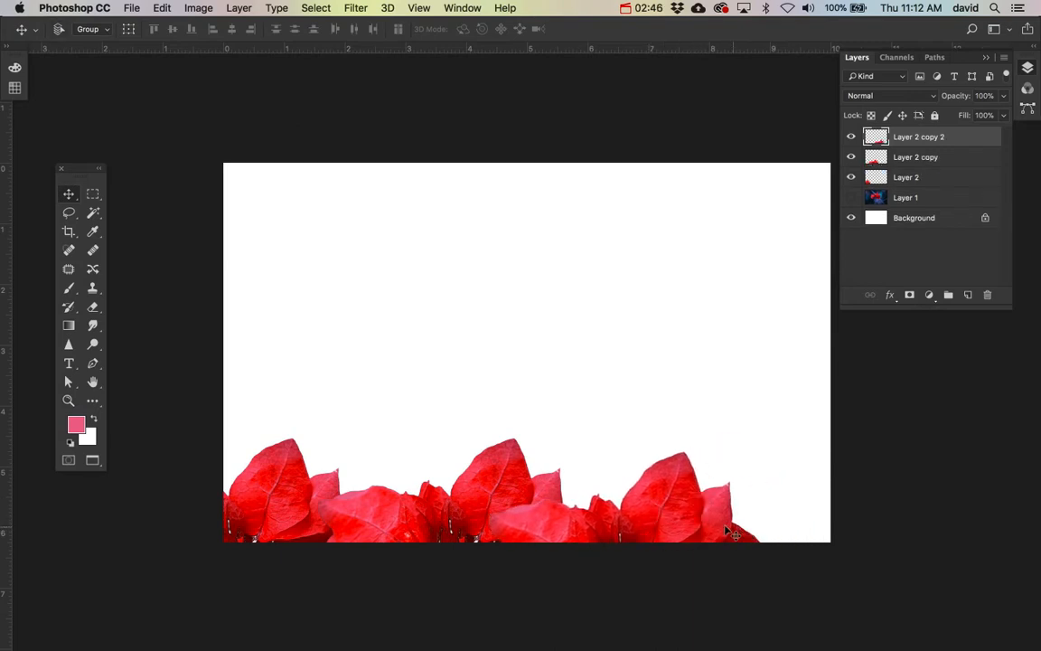
mouse_move(636, 486)
left_mouse_down()
mouse_move(777, 470)
mouse_move(799, 488)
mouse_move(617, 495)
left_mouse_up()
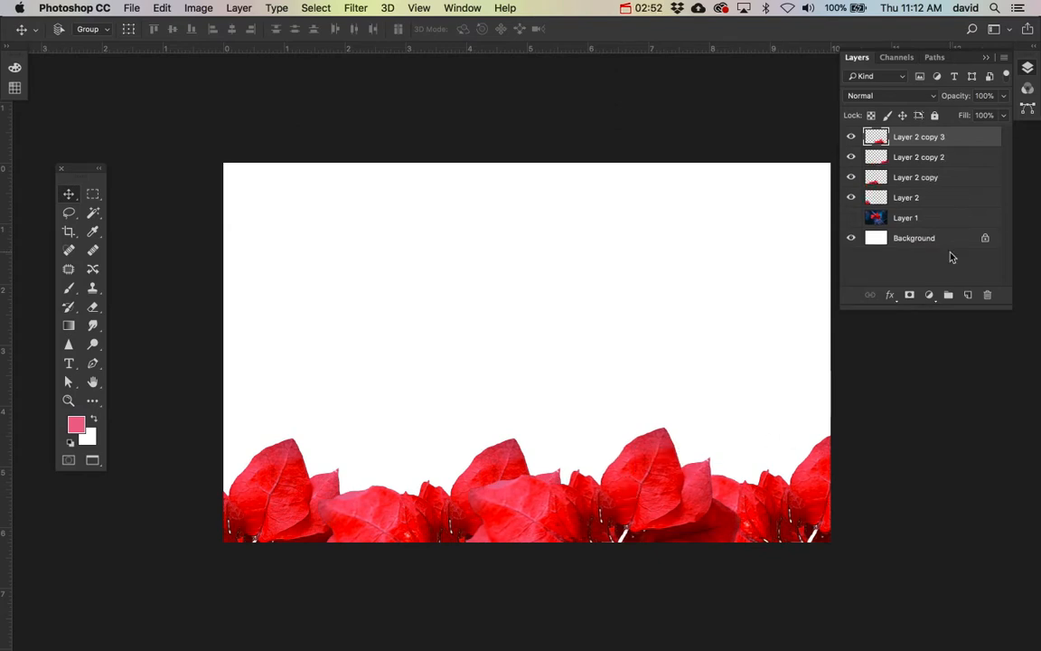
left_click(928, 203, "shift")
key("super+g")
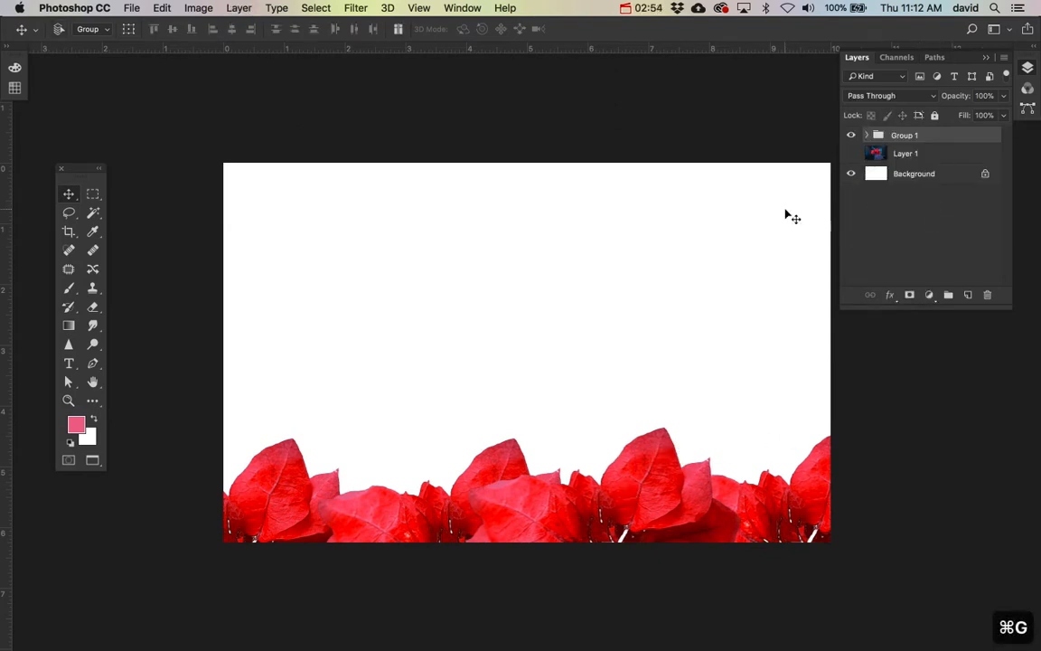
Duplicate the flower group, rotate the copy 180 degrees, and place it along the canvas's top edge
key("super+j")
left_click_drag(615, 463, 673, 318)
key("super+t")
left_click_drag(911, 516, 321, 290)
key("Return")
key("v")
left_click_drag(530, 400, 530, 162)
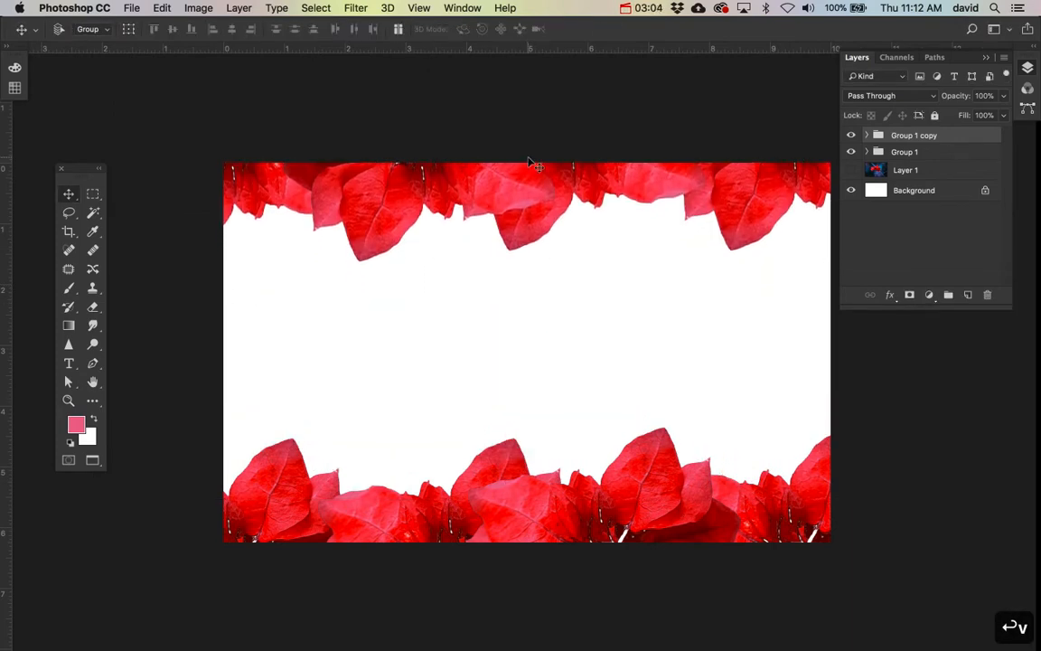
Delete both flower groups and show Layer 1 again
left_click(926, 154, "shift")
key("BackSpace")
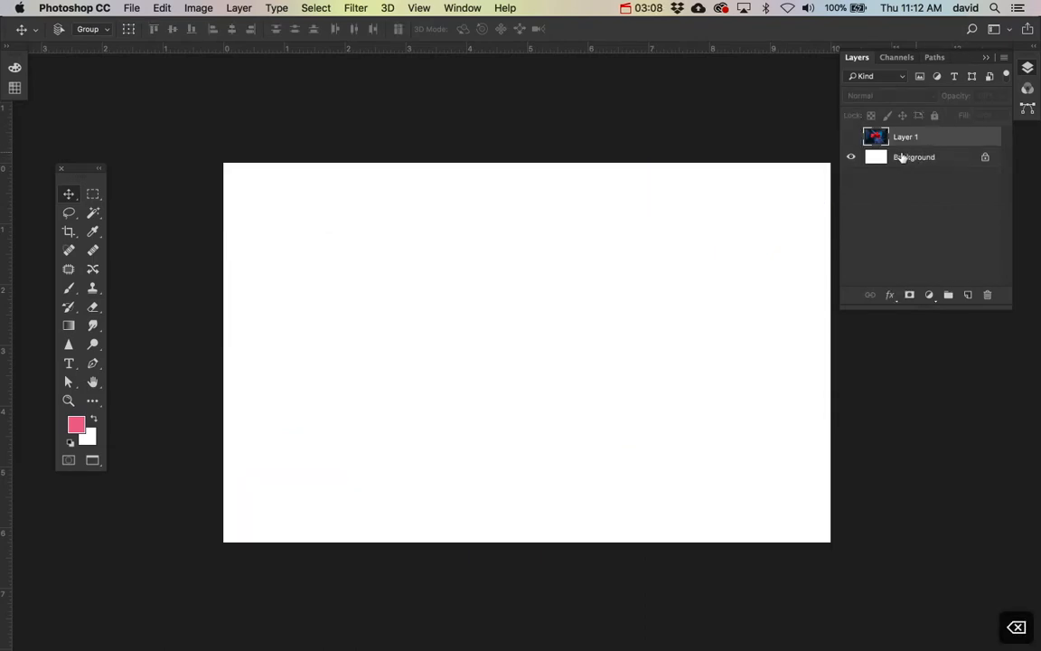
left_click(849, 137)
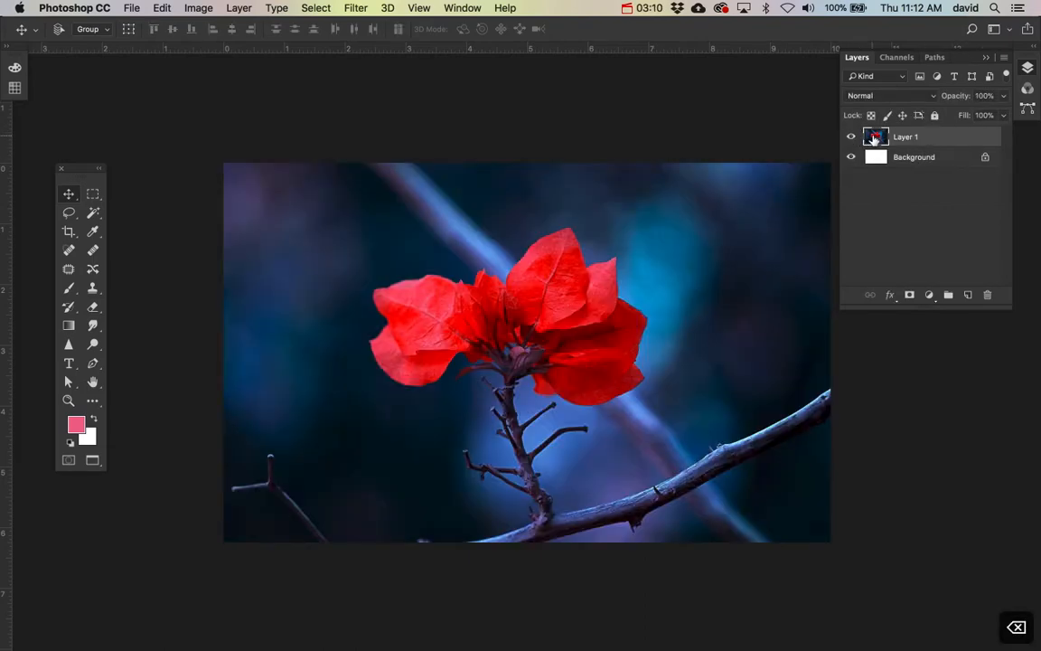
Open Select and Mask on Layer 1 and brush over the petals to select the whole red flower
key("m")
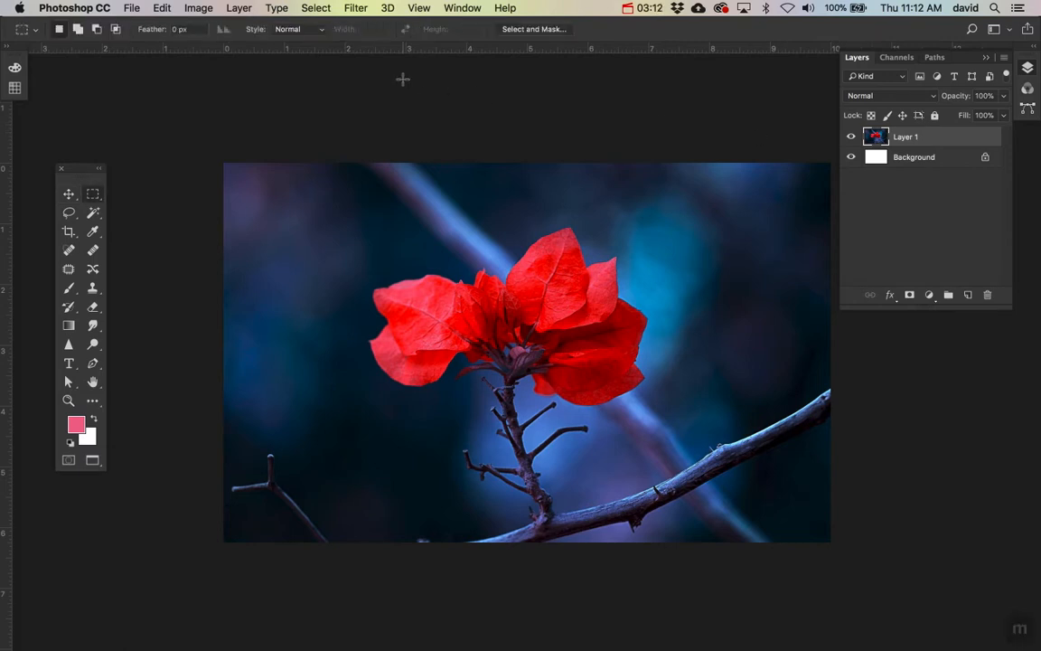
key("m")
left_click(523, 33)
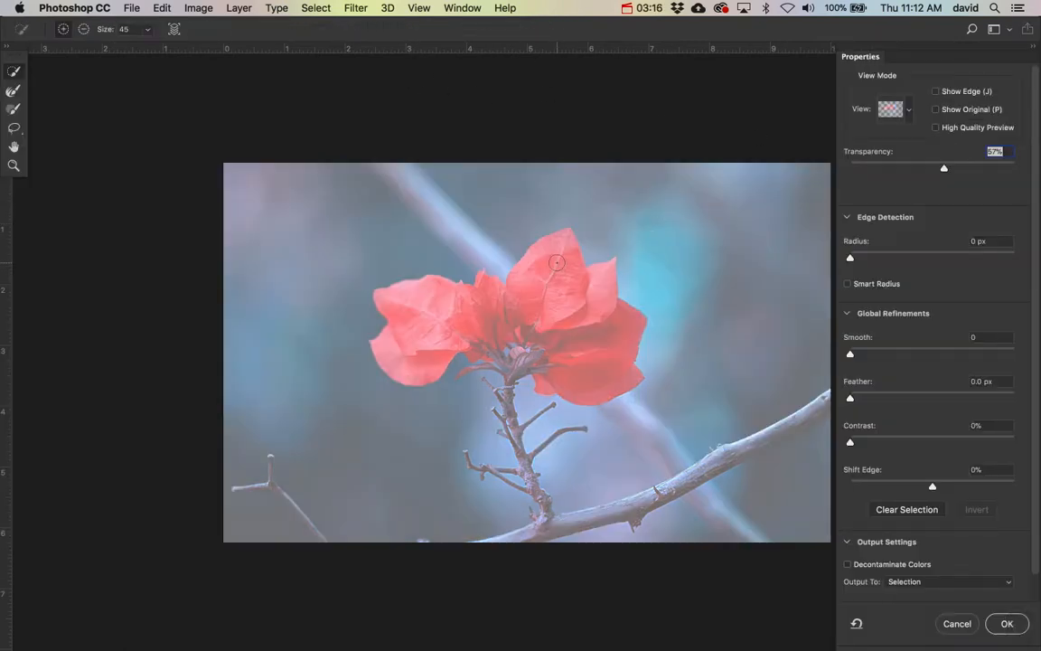
mouse_move(558, 263)
left_mouse_down()
mouse_move(524, 271)
mouse_move(565, 348)
left_mouse_up()
left_click_drag(501, 287, 407, 285)
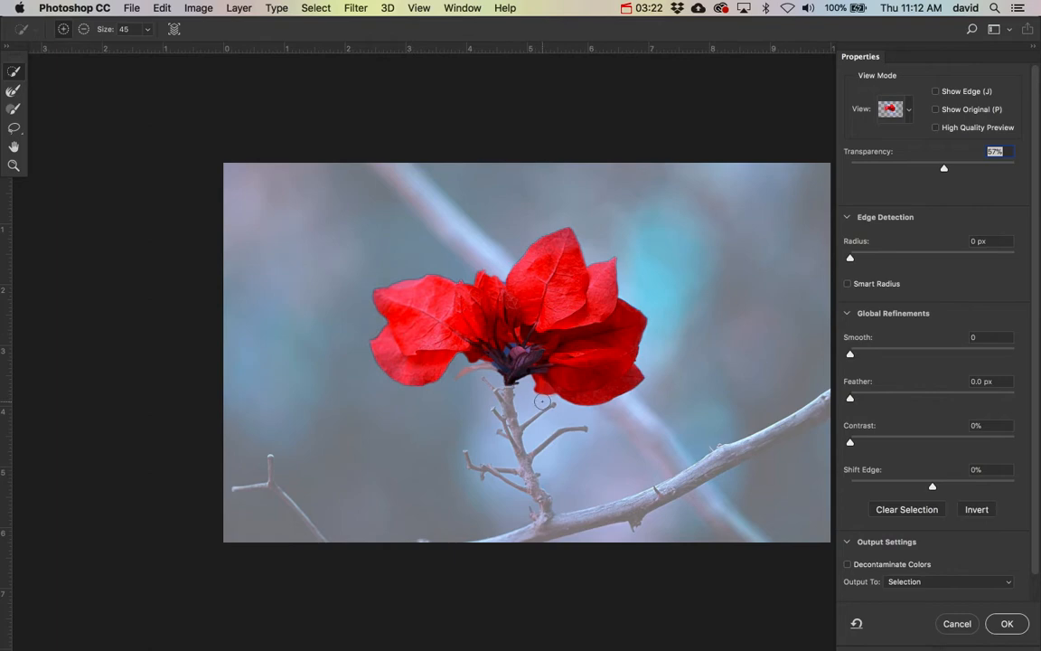
Subtract the dark flower centre above the stem from the selection with a size 30 brush, and accept the selection
key("super+equal")
key("super+equal")
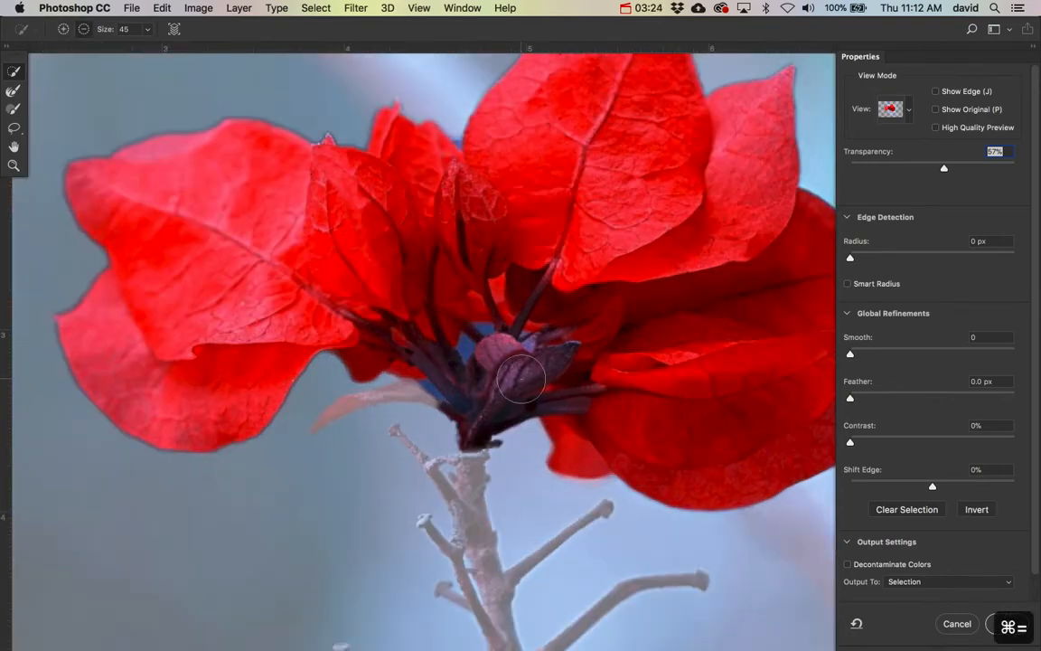
key("bracketleft")
key("bracketleft")
key("bracketleft")
mouse_move(531, 368)
left_mouse_down()
mouse_move(513, 358)
mouse_move(424, 384)
mouse_move(398, 334)
mouse_move(432, 369)
left_mouse_up()
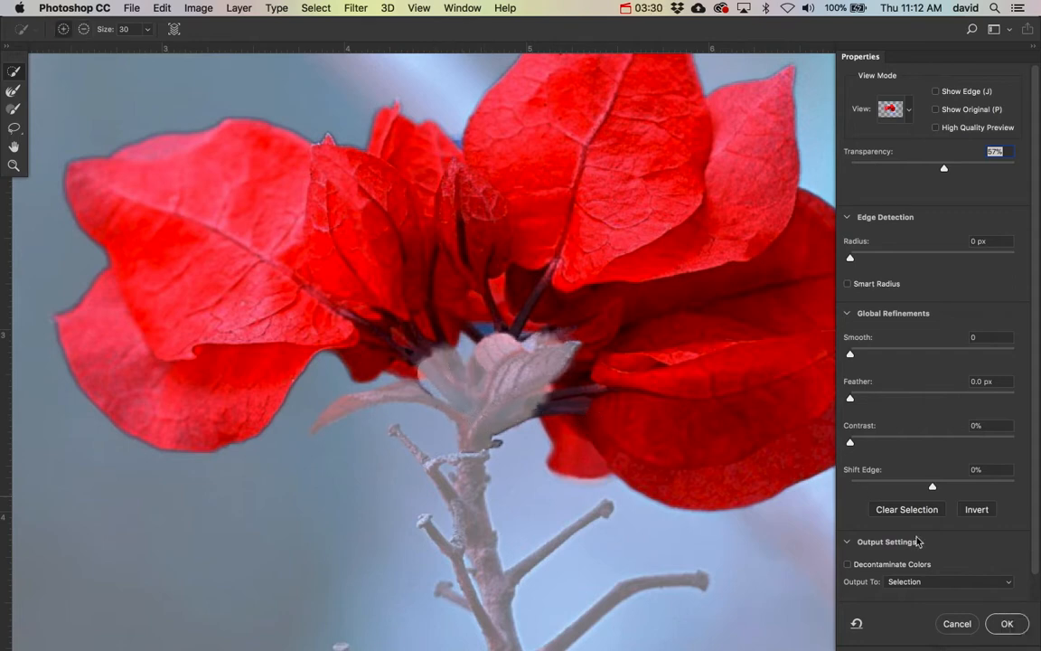
left_click(1007, 626)
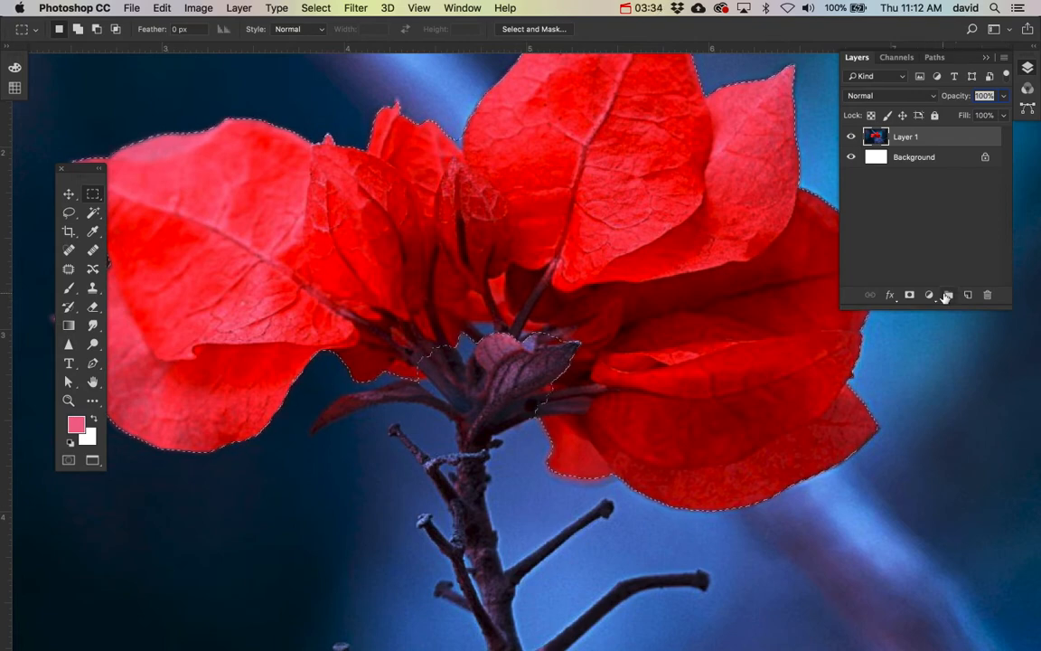
Copy the selected flower to a new layer and hide Layer 1 to inspect the cut-out's edges
key("super+j")
left_click(851, 157)
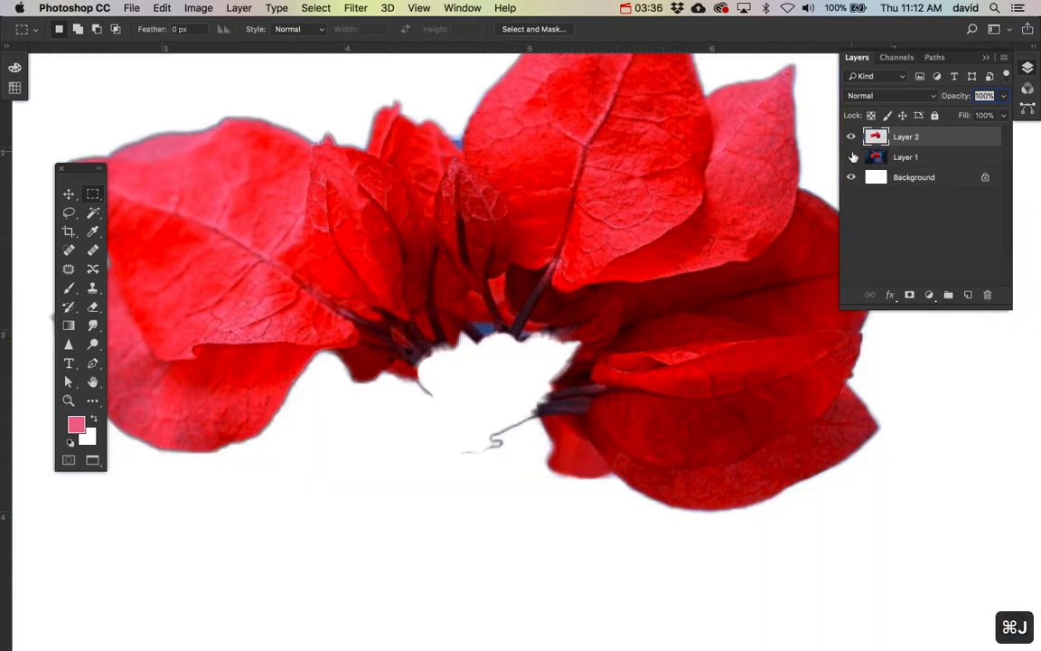
key("super+minus")
key("super+minus")
key("super+minus")
key("super+equal")
key("super+equal")
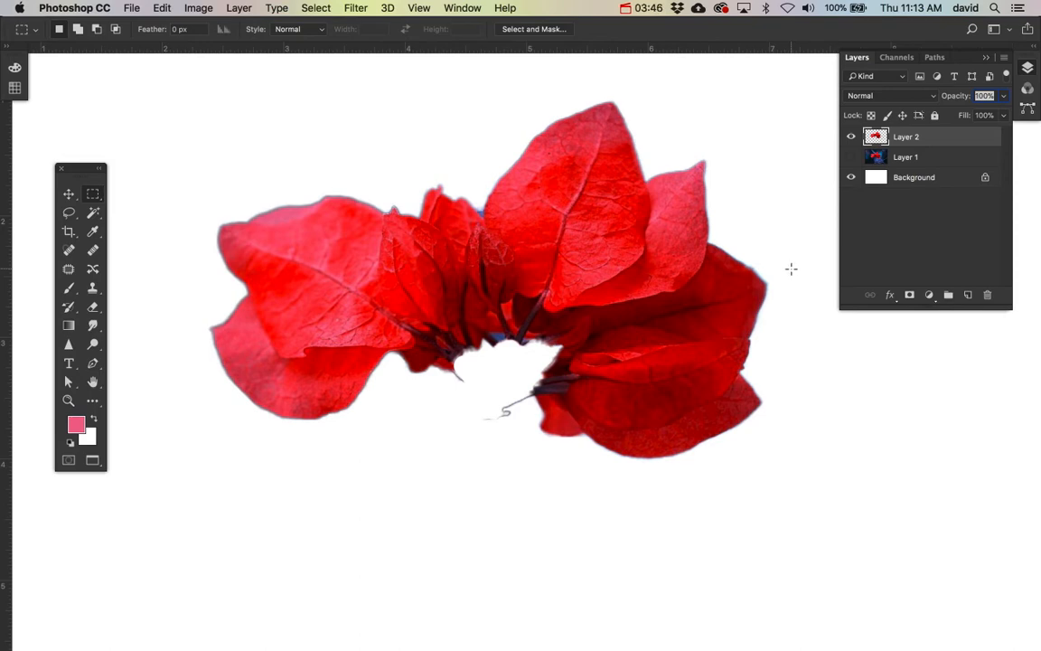
key("super+minus")
key("super+minus")
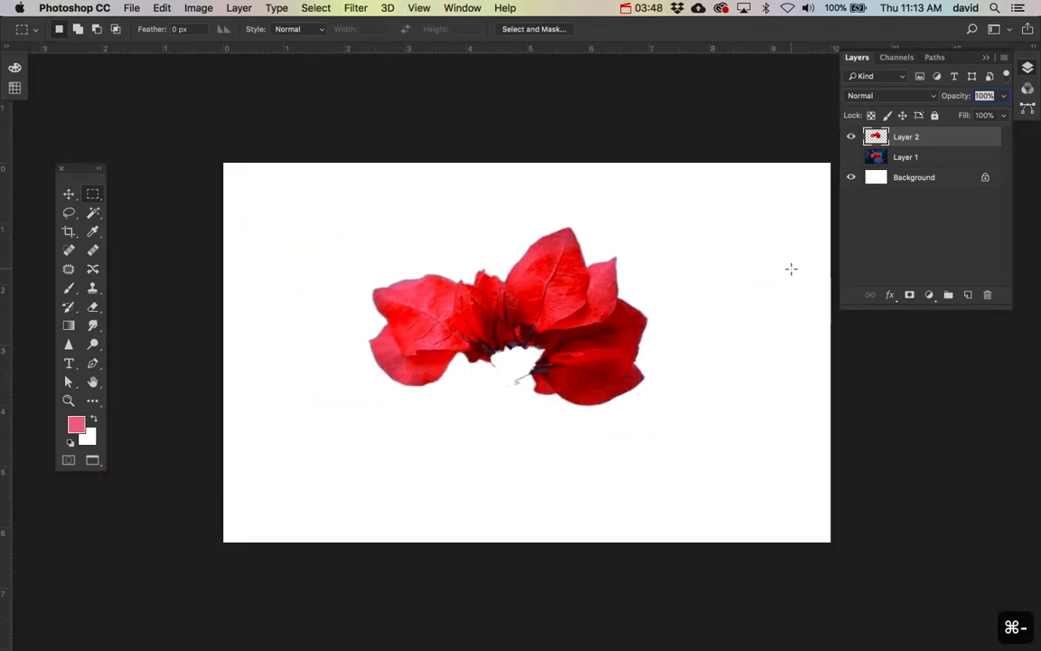
Hide the cut-out flower on Layer 2 and show the original photo on Layer 1
left_click(852, 138)
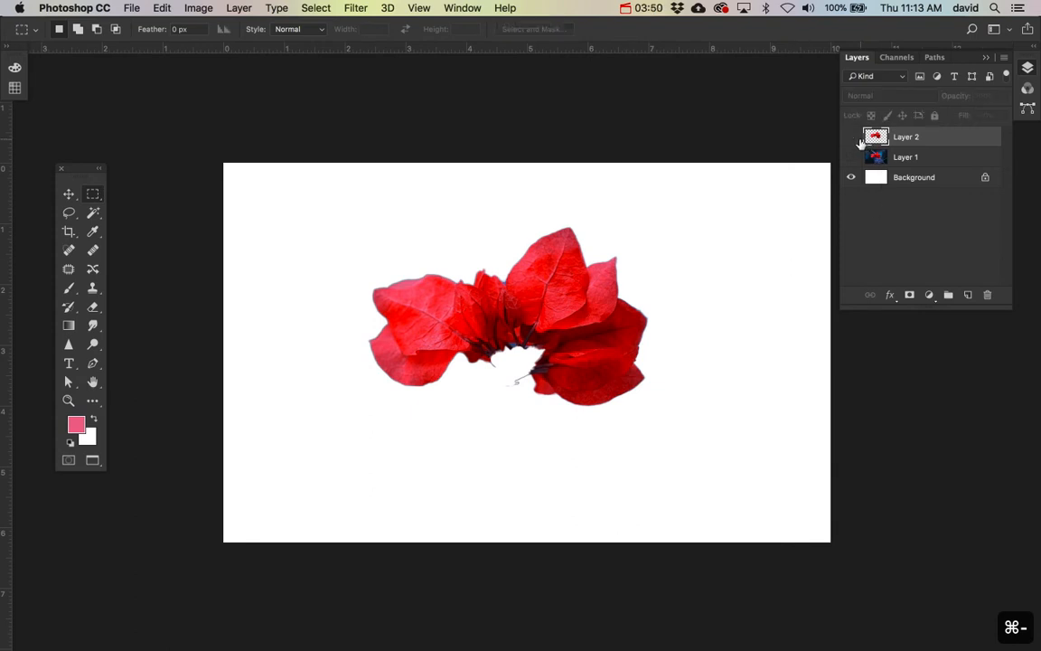
left_click(851, 158)
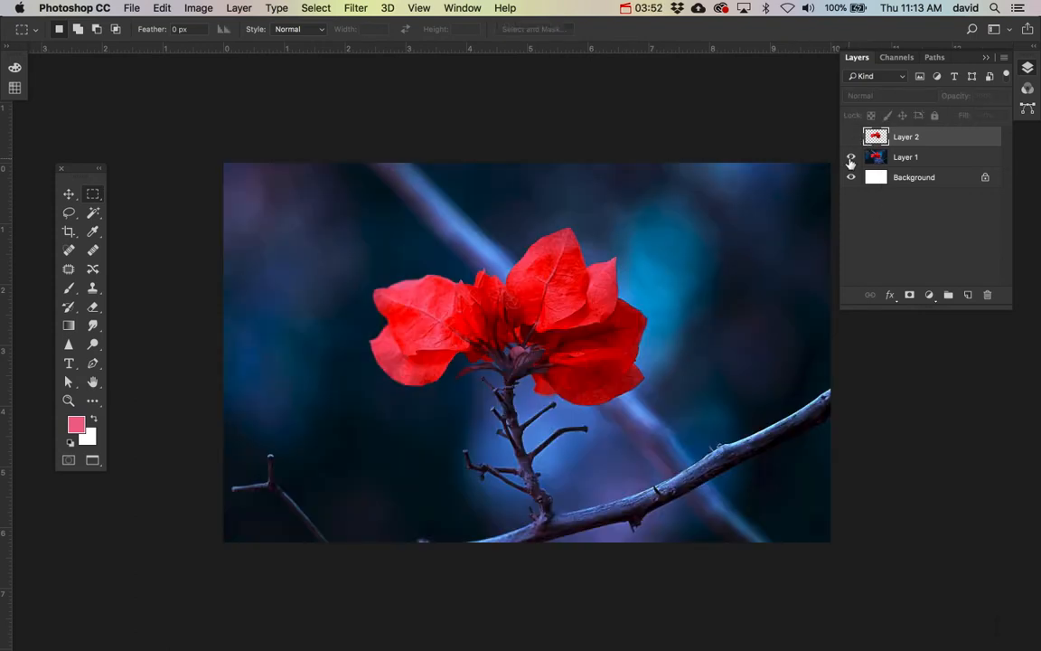